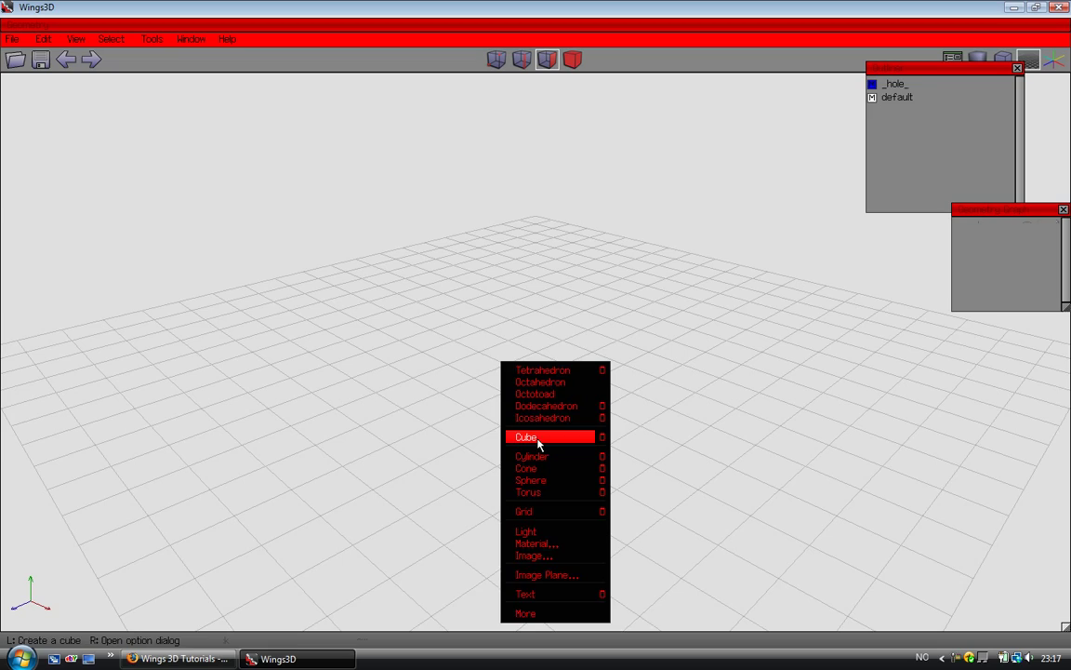
Step: Create a cube and scale the whole body up slightly and uniformly
left_click_drag(539, 448, 642, 447, "alt")
scroll(665, 442, "up", 3)
scroll(581, 437, "down", 2)
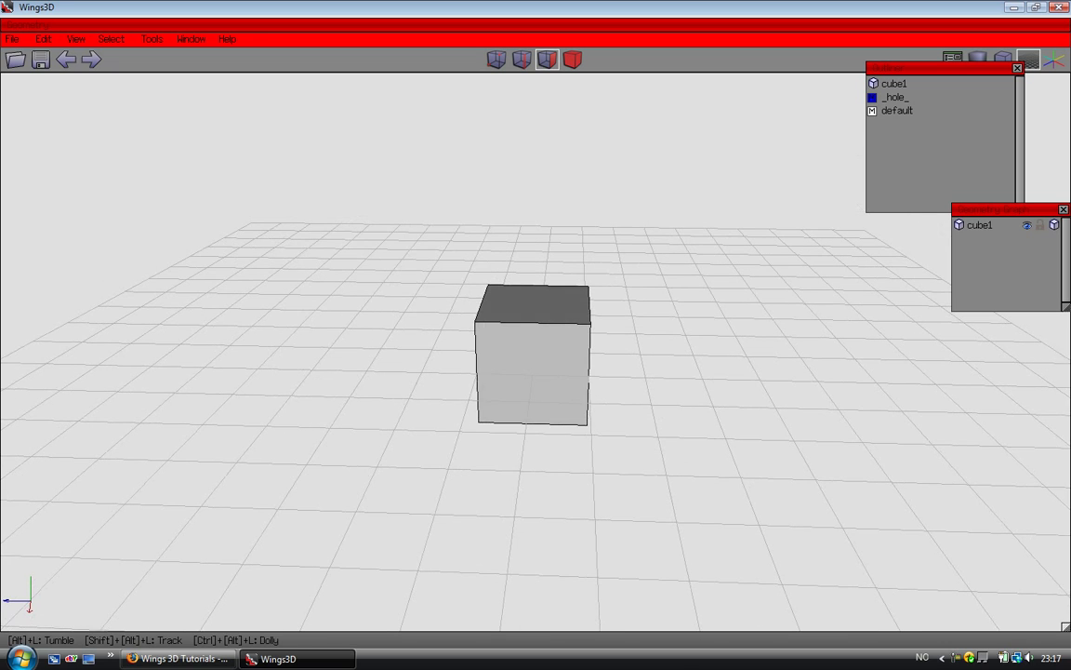
left_click_drag(451, 207, 640, 487)
right_click(641, 488)
left_click(550, 230)
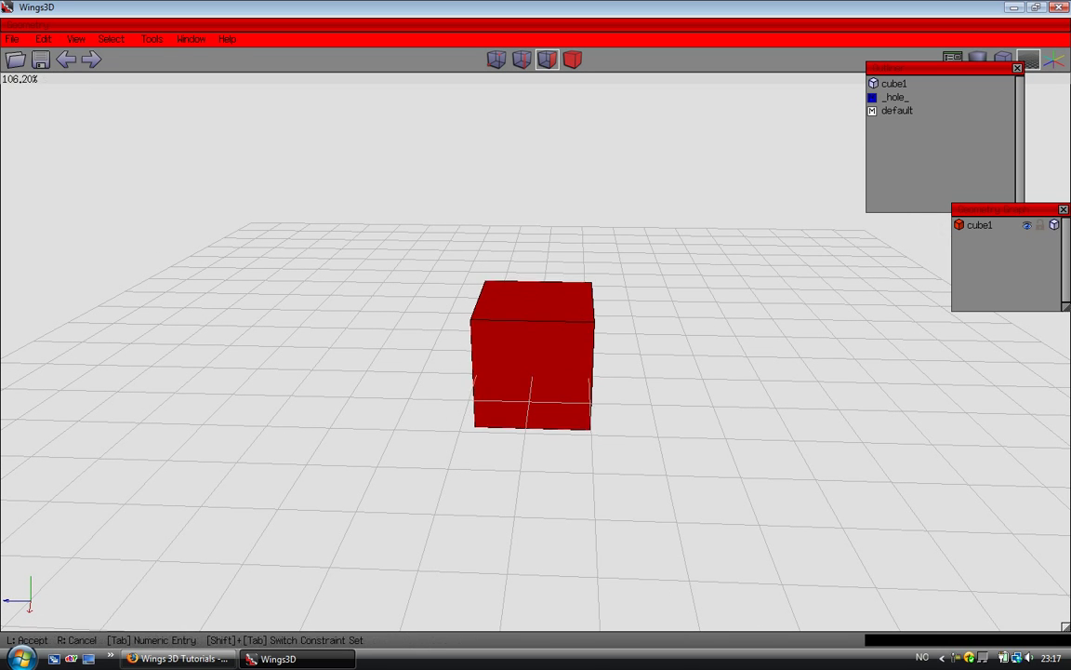
left_click(672, 340)
left_click(678, 371)
Step: Extrude one vertical side face of the cube about 2.2 units along its normal
left_click_drag(677, 370, 577, 365, "alt")
left_click(558, 367)
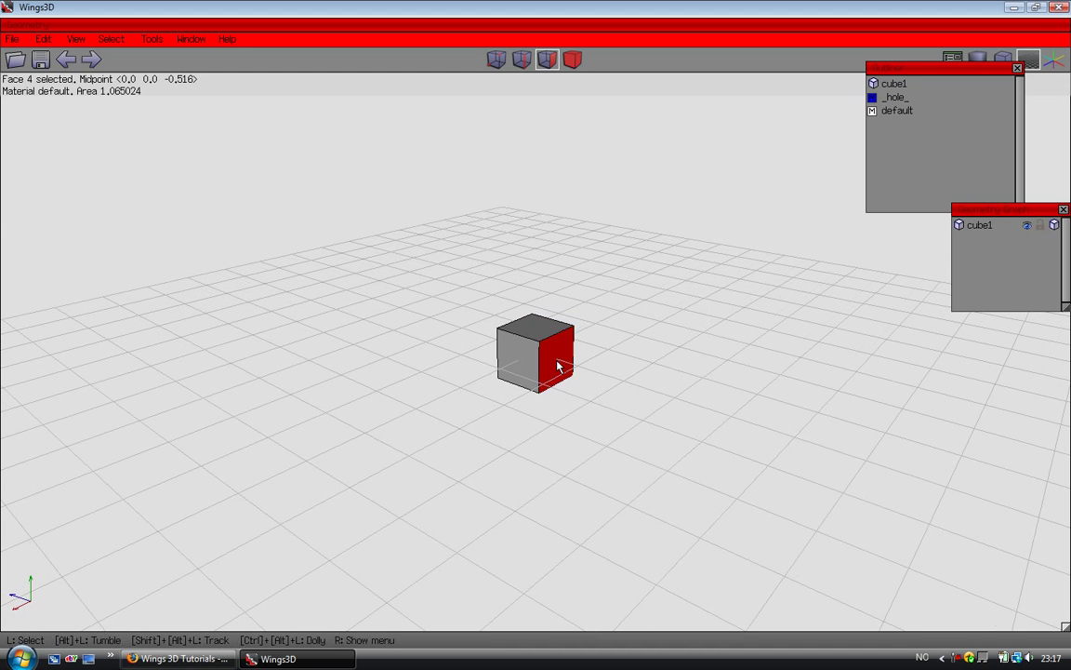
right_click(607, 352)
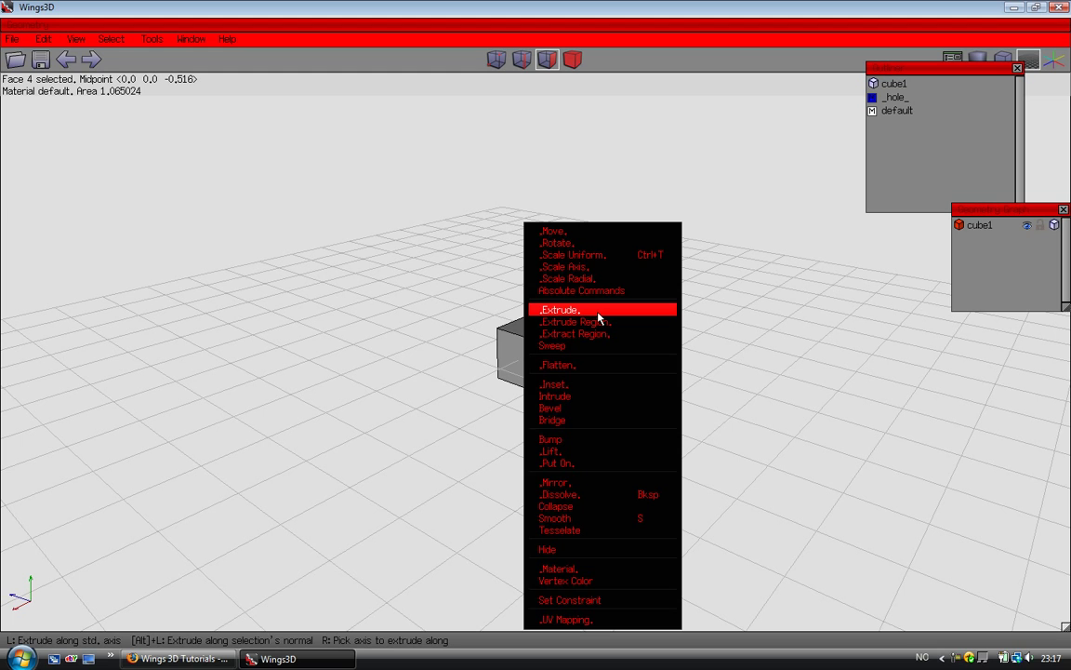
left_click(597, 313)
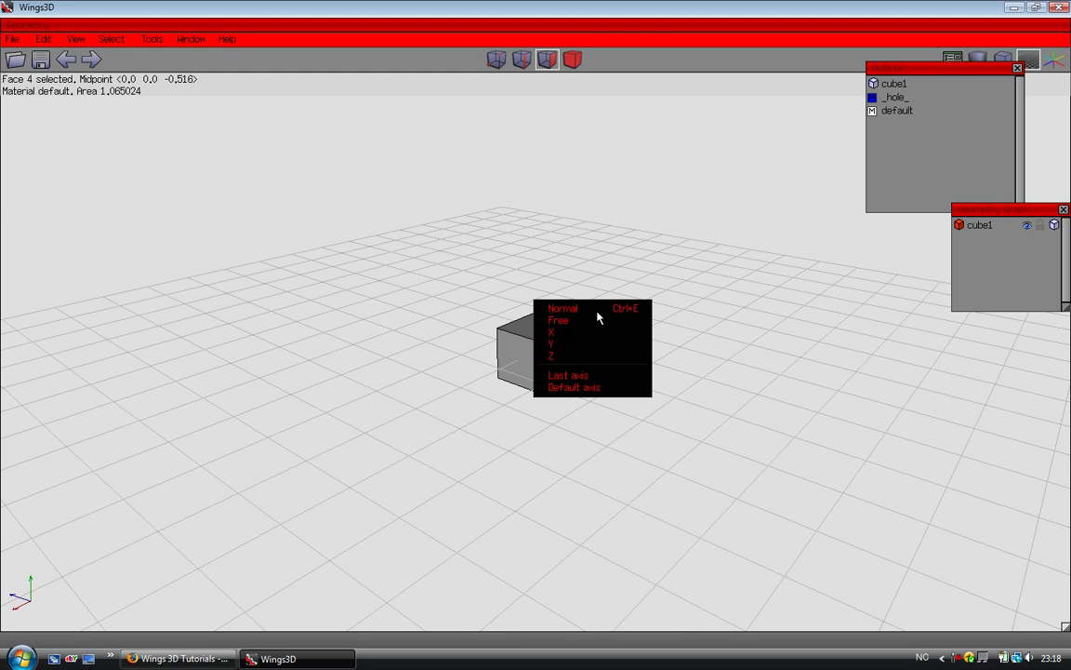
left_click(596, 310)
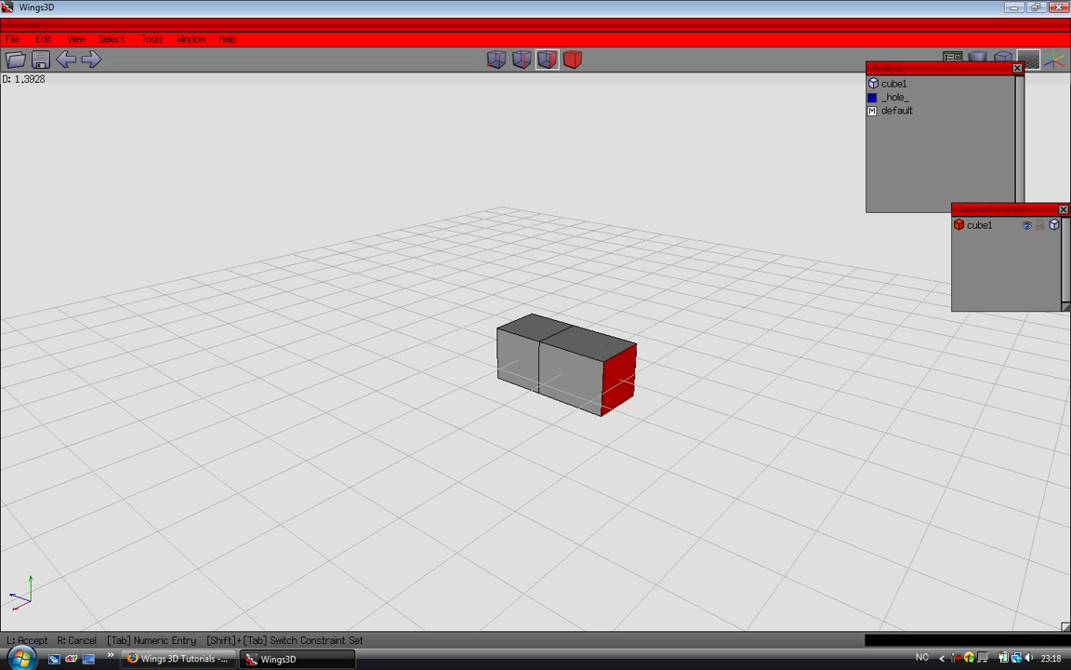
left_click(633, 322)
Step: Extrude the same end face about 0.88 units further along its normal to add another segment
right_click(640, 322)
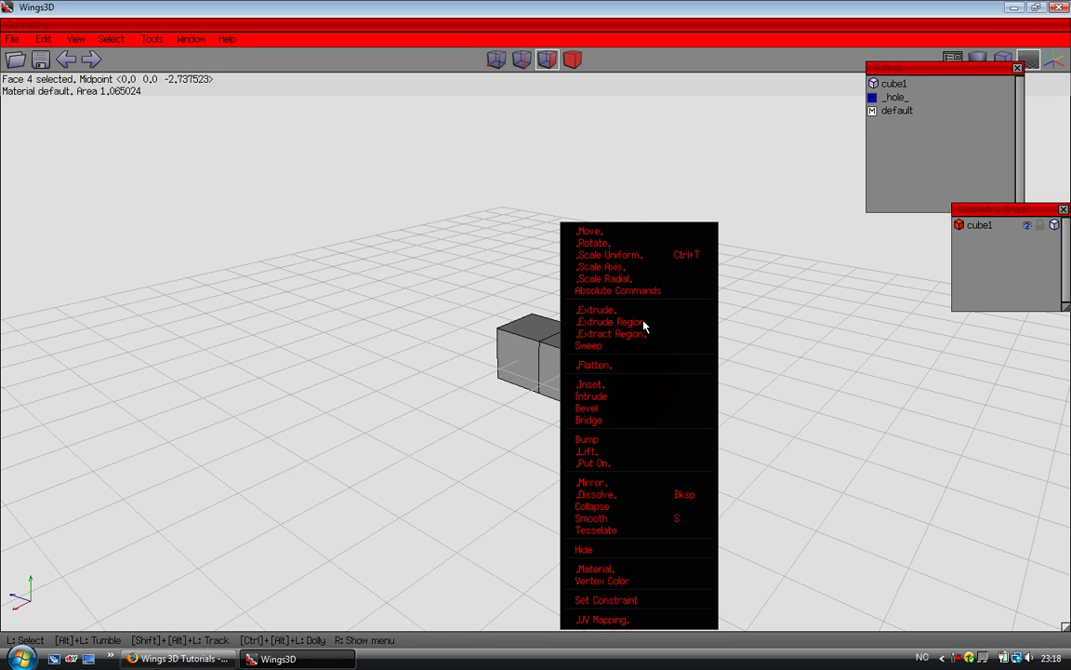
left_click(640, 315)
left_click(637, 316)
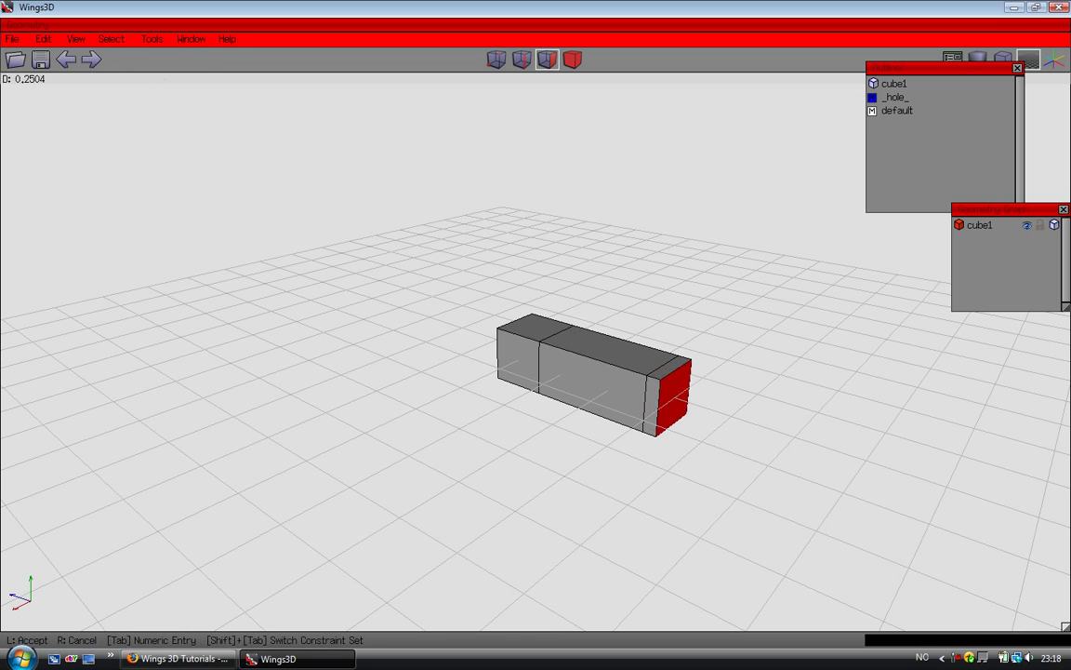
left_click(636, 313)
Step: Extrude the end face about 0.2 units along its normal and scale it uniformly to about 82% as a taper
right_click(636, 314)
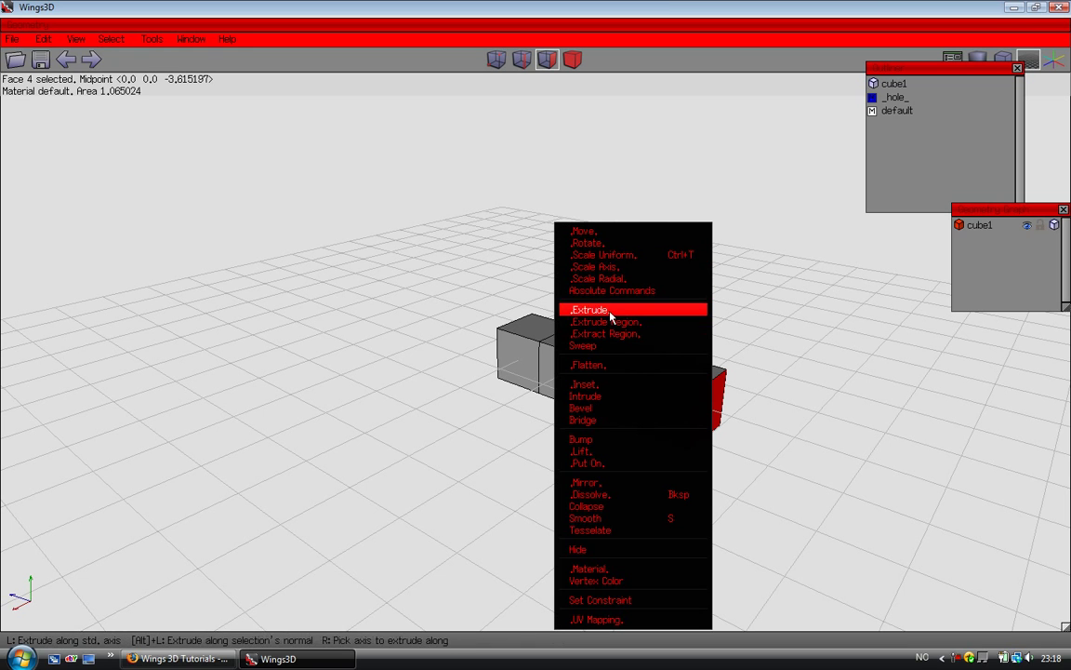
left_click(612, 311)
left_click(612, 310)
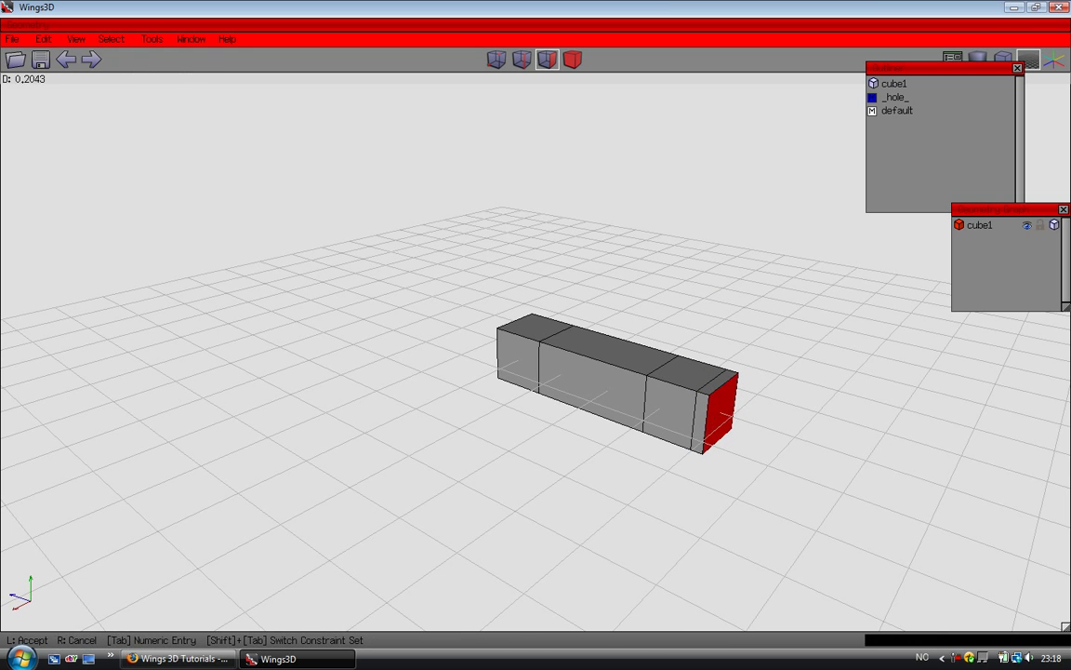
left_click(541, 277)
right_click(612, 282)
left_click(622, 260)
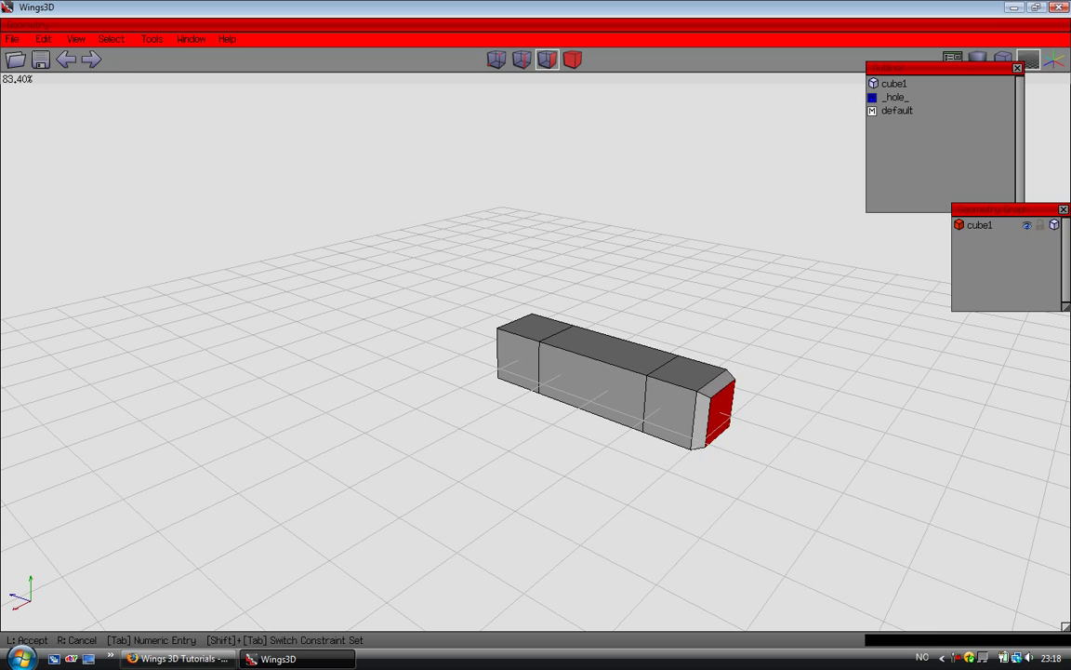
left_click(588, 253)
Step: Extrude the tapered end face along its normal twice, about 0.14 units each time
right_click(588, 265)
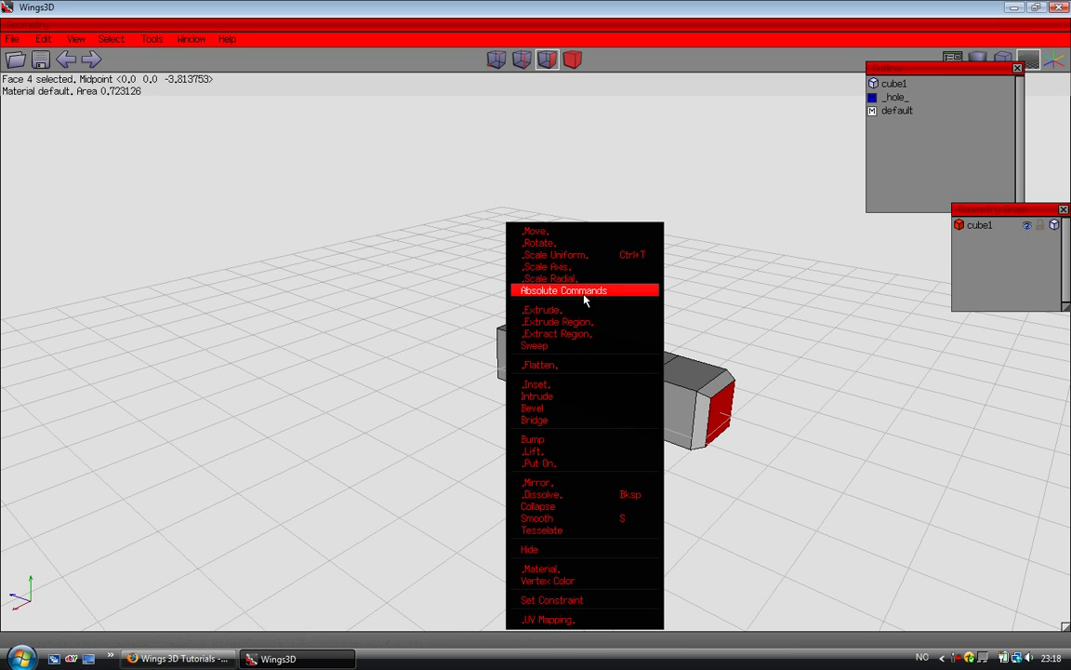
left_click(584, 308)
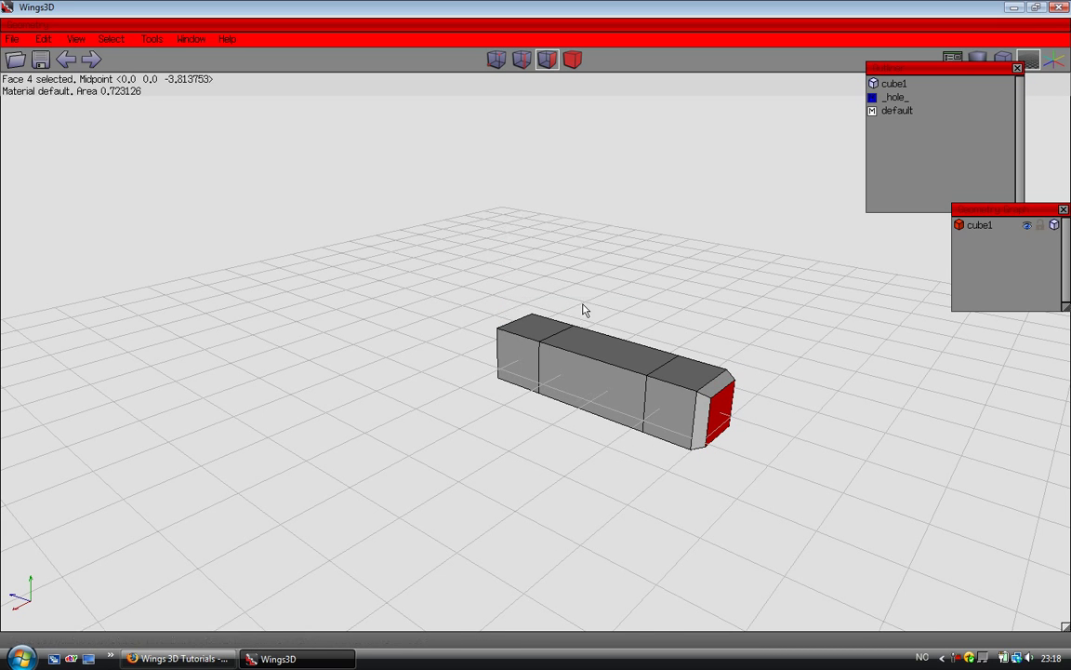
left_click(585, 311)
right_click(585, 311)
left_click(569, 310)
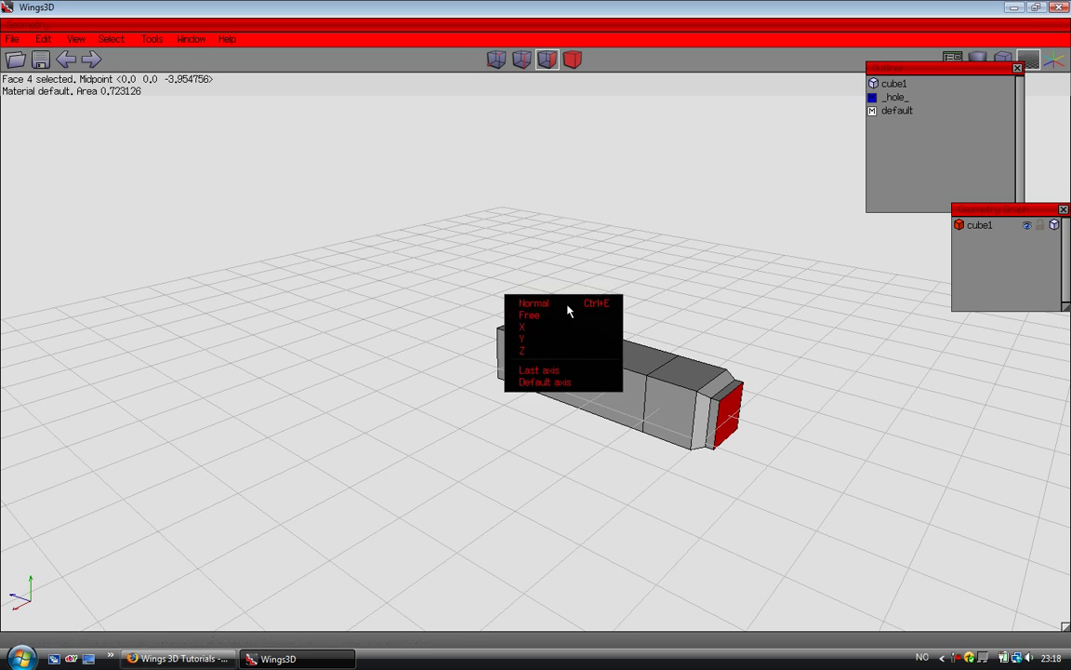
left_click(569, 303)
left_click(567, 311)
Step: Scale the end face uniformly to about 115% so the last segment flares outward
right_click(567, 310)
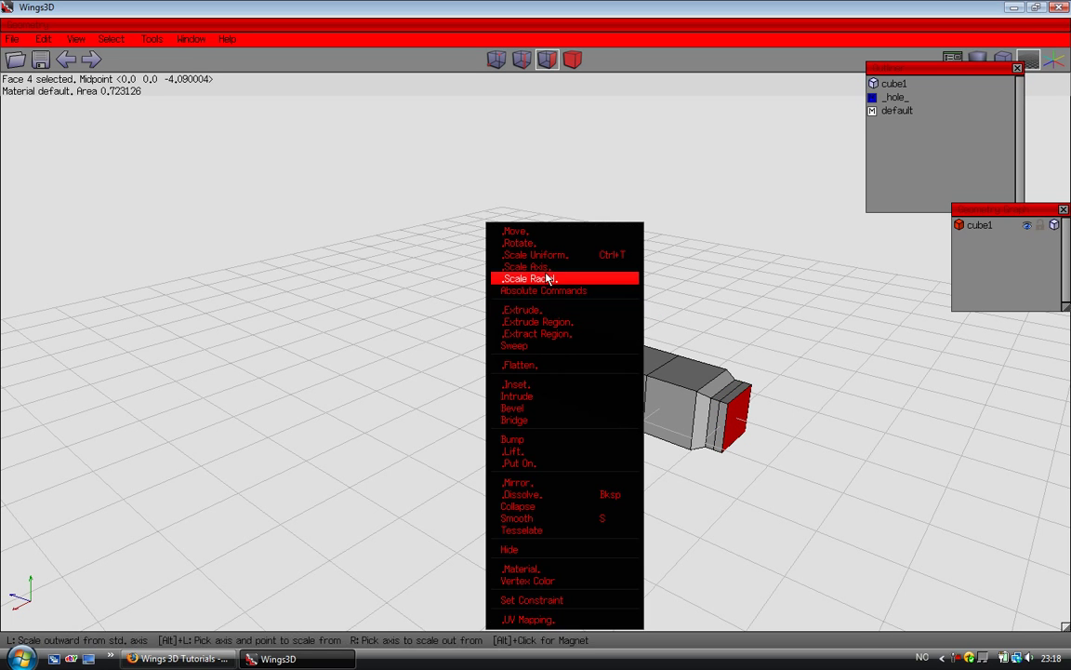
left_click(545, 269)
right_click(616, 270)
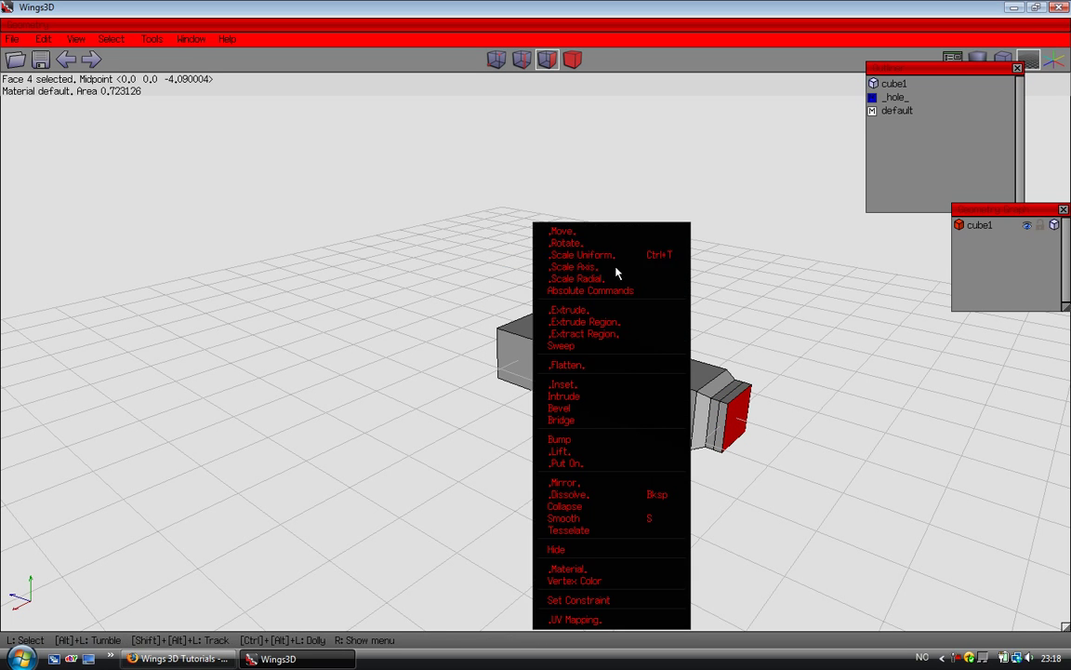
left_click(605, 256)
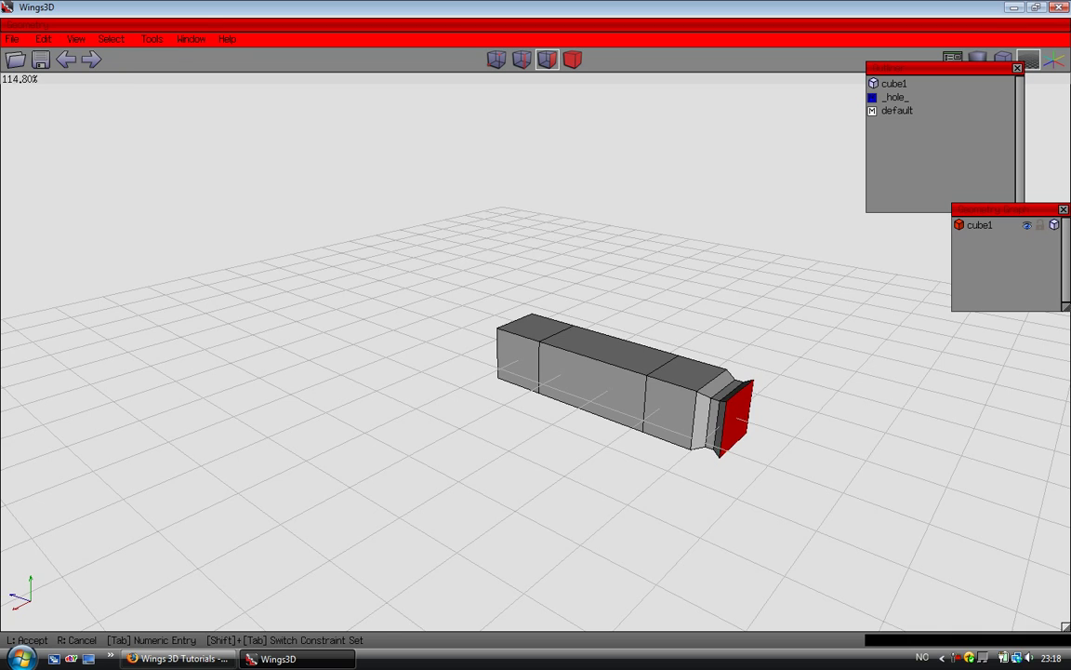
left_click(604, 256)
Step: Extrude the flared end face as a region about 0.33 units along its normal and clear the selection
mouse_move(604, 256)
left_mouse_down("alt")
mouse_move(465, 253)
mouse_move(622, 263)
left_mouse_up("alt")
right_click(562, 253)
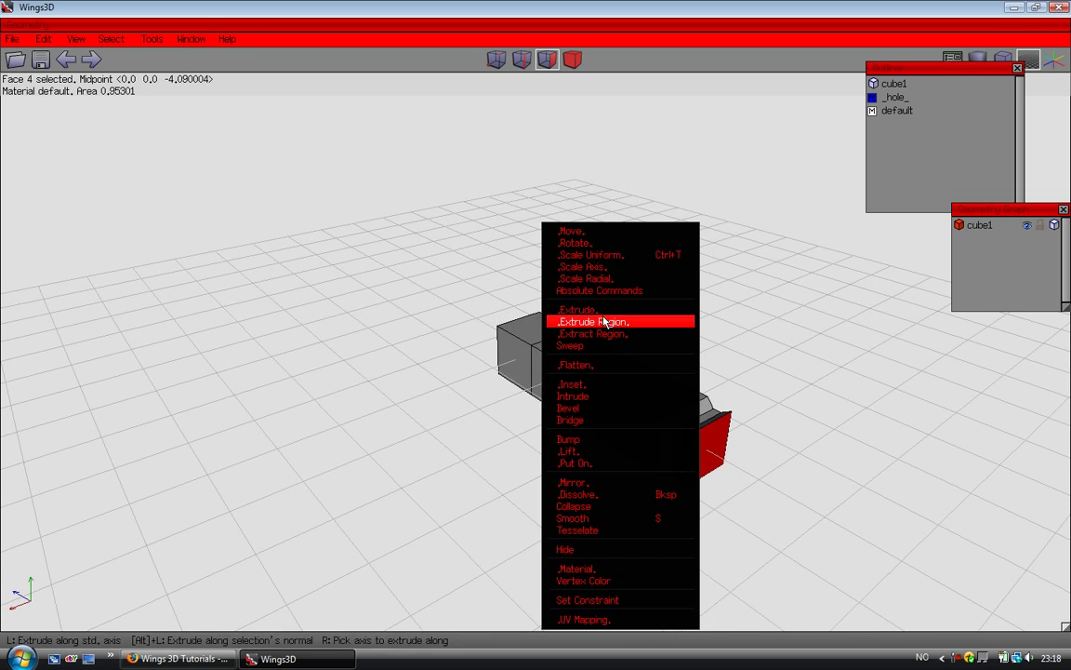
left_click(603, 321)
left_click(598, 301)
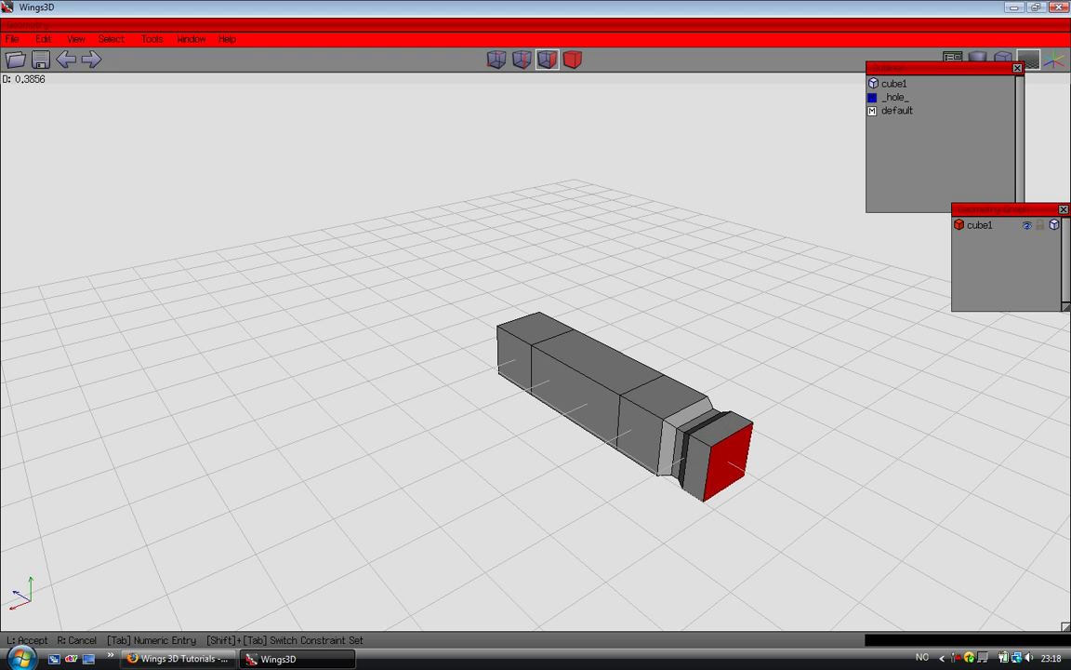
left_click(641, 371)
key("space")
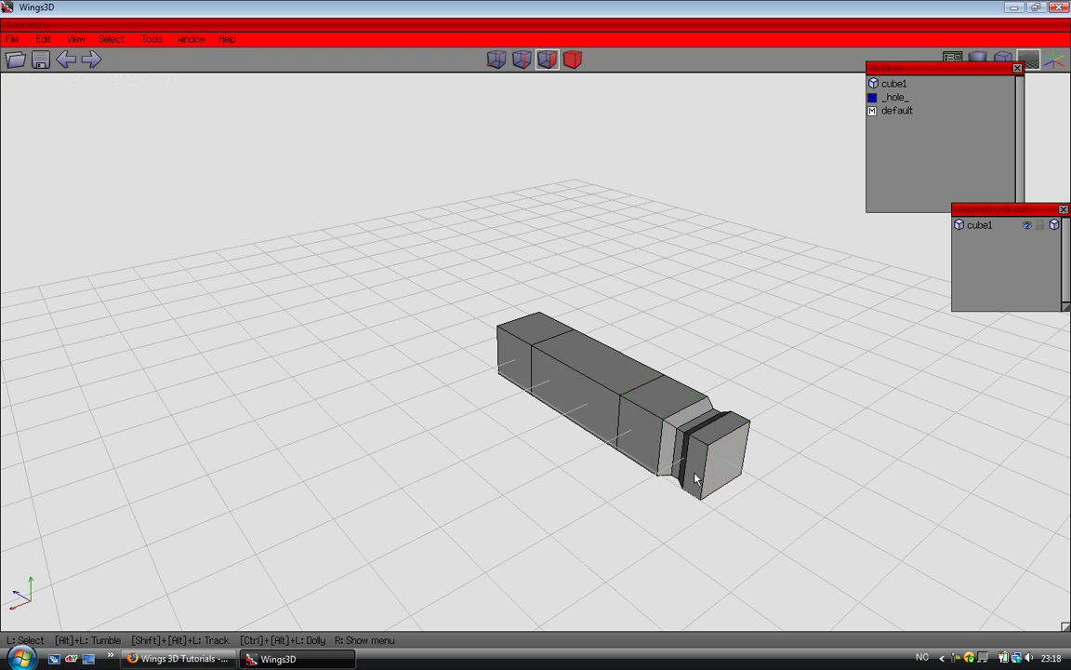
Step: Select the two opposite side faces of the end block and inset them slightly
left_click(695, 479)
left_click_drag(825, 466, 535, 445, "alt")
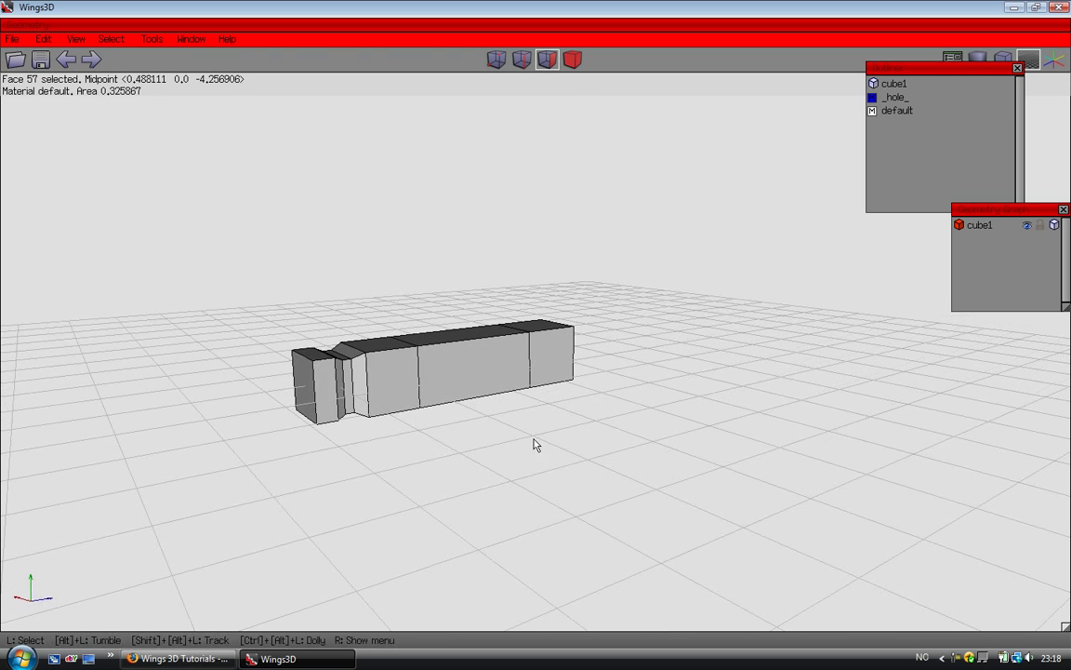
left_click(323, 406)
left_click_drag(323, 406, 239, 346, "alt")
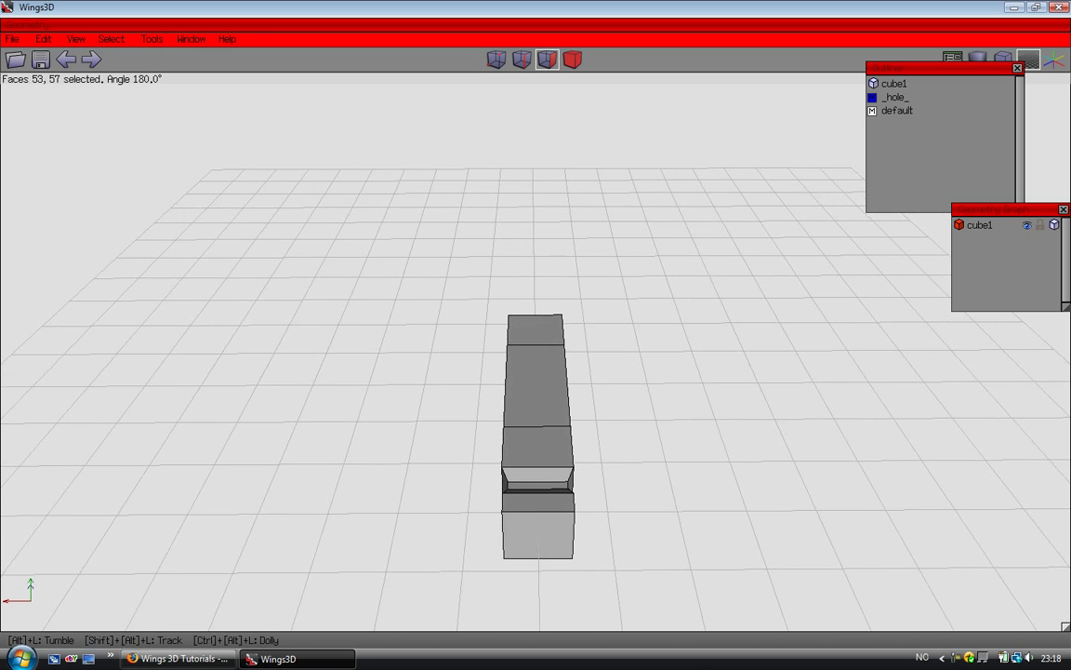
right_click(239, 346)
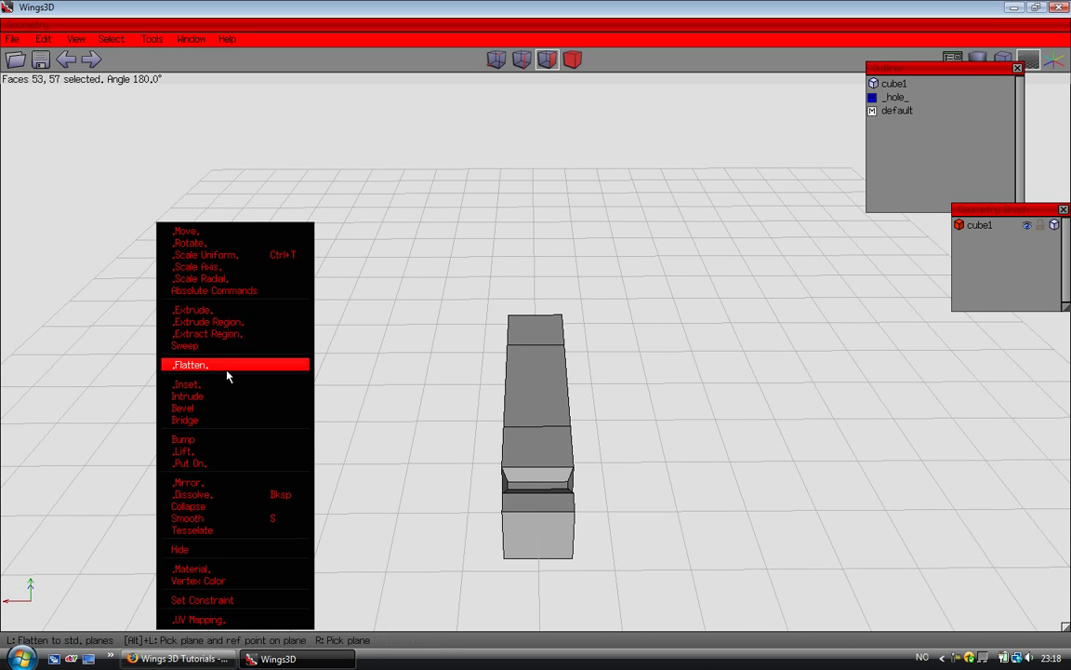
left_click(228, 386)
right_click(226, 386)
left_click_drag(210, 386, 302, 377, "alt")
left_click_drag(209, 398, 246, 382, "alt")
right_click(208, 403)
left_click(176, 380)
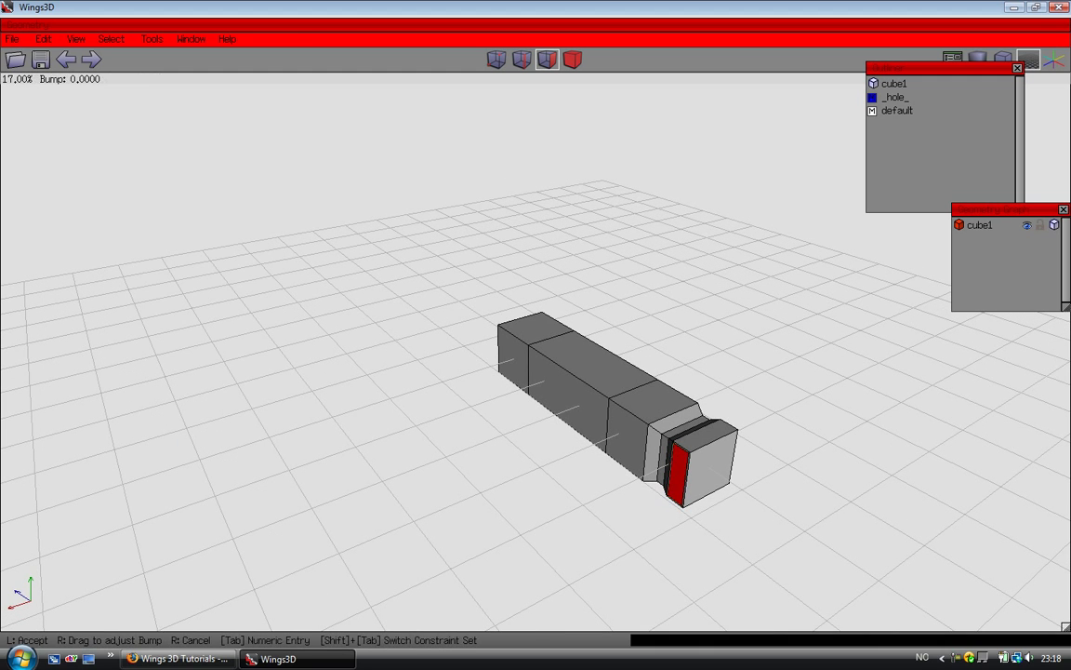
left_click(228, 393)
Step: Scale the two selected side faces along the Y axis to about 82% to reduce their height
mouse_move(228, 393)
left_mouse_down("alt")
mouse_move(191, 381)
mouse_move(208, 383)
left_mouse_up("alt")
right_click(209, 383)
left_click(172, 278)
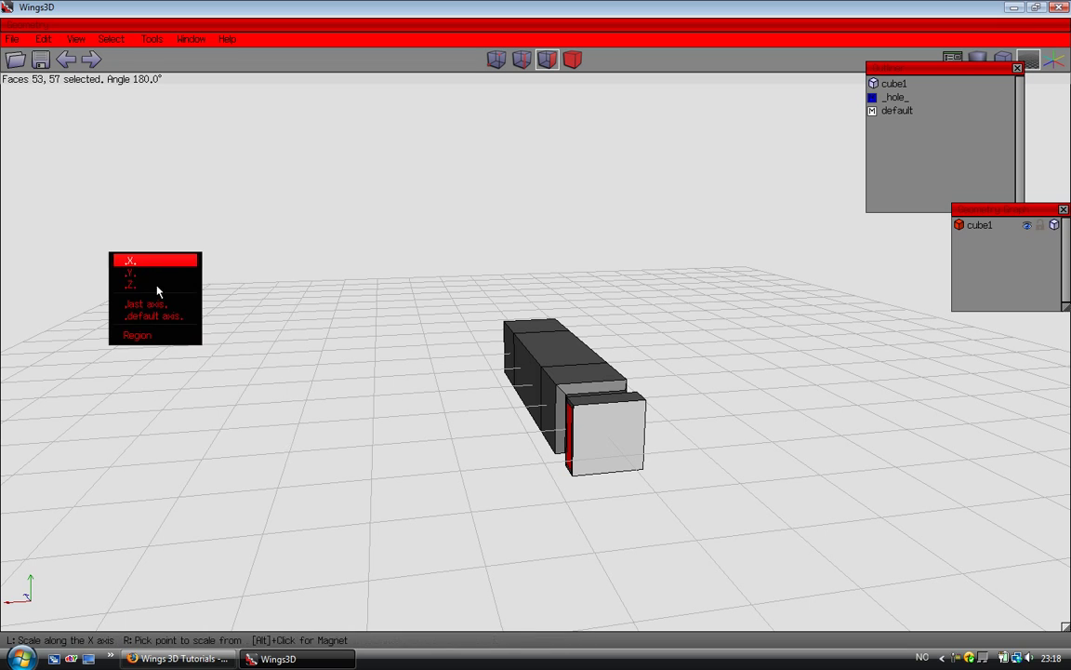
left_click(156, 268)
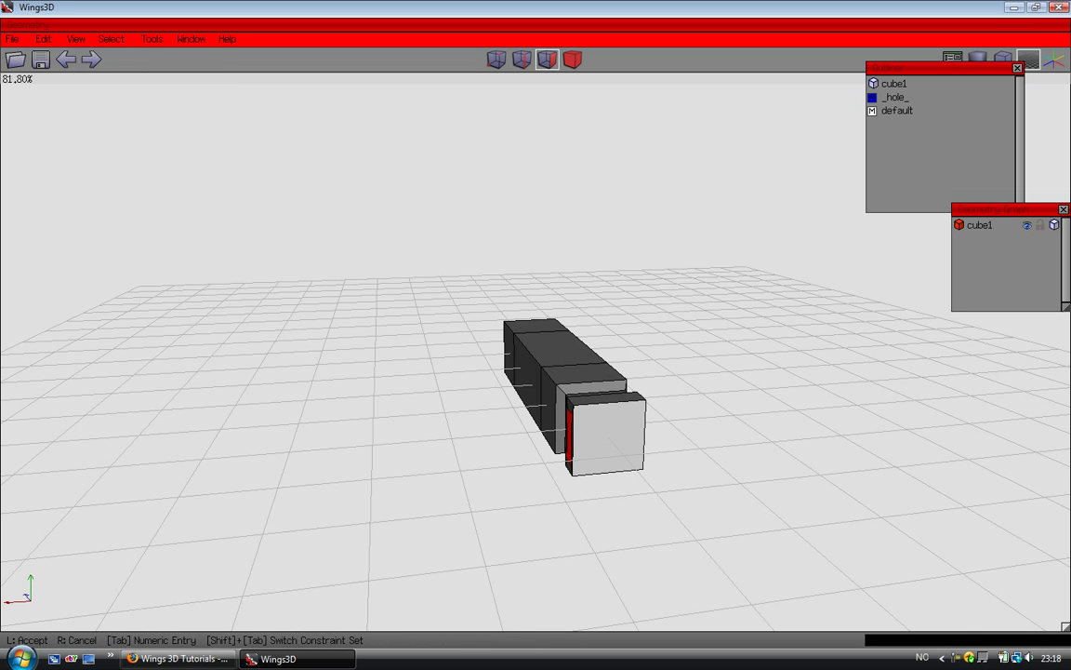
left_click(160, 282)
Step: Extrude both side faces about 1.45 units along their normals to form two opposite arms
right_click(169, 279)
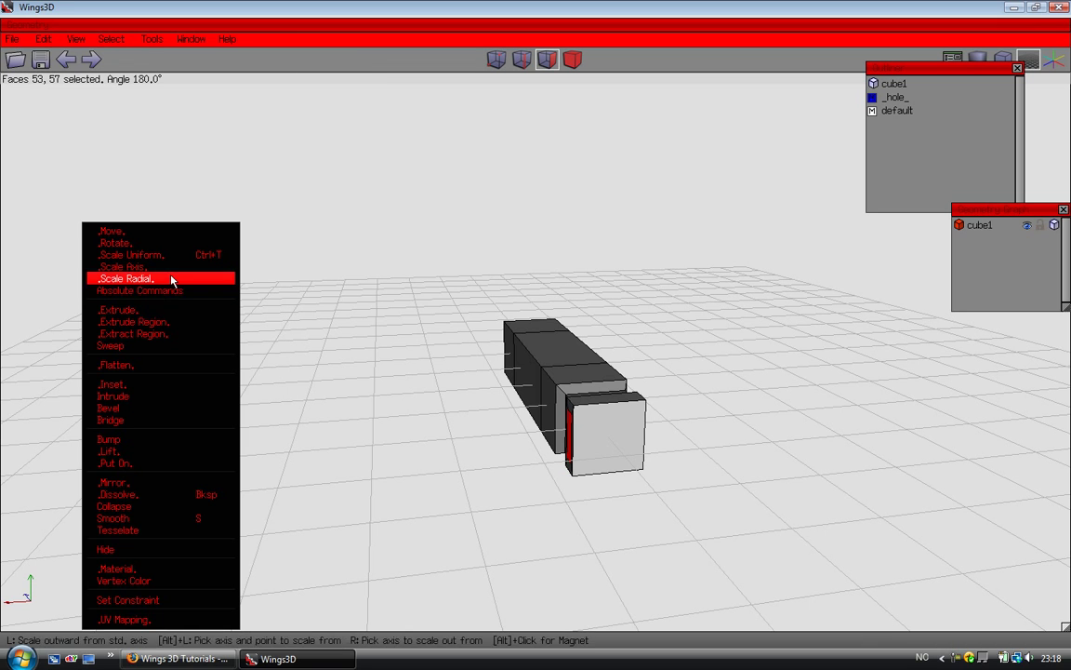
left_click(184, 312)
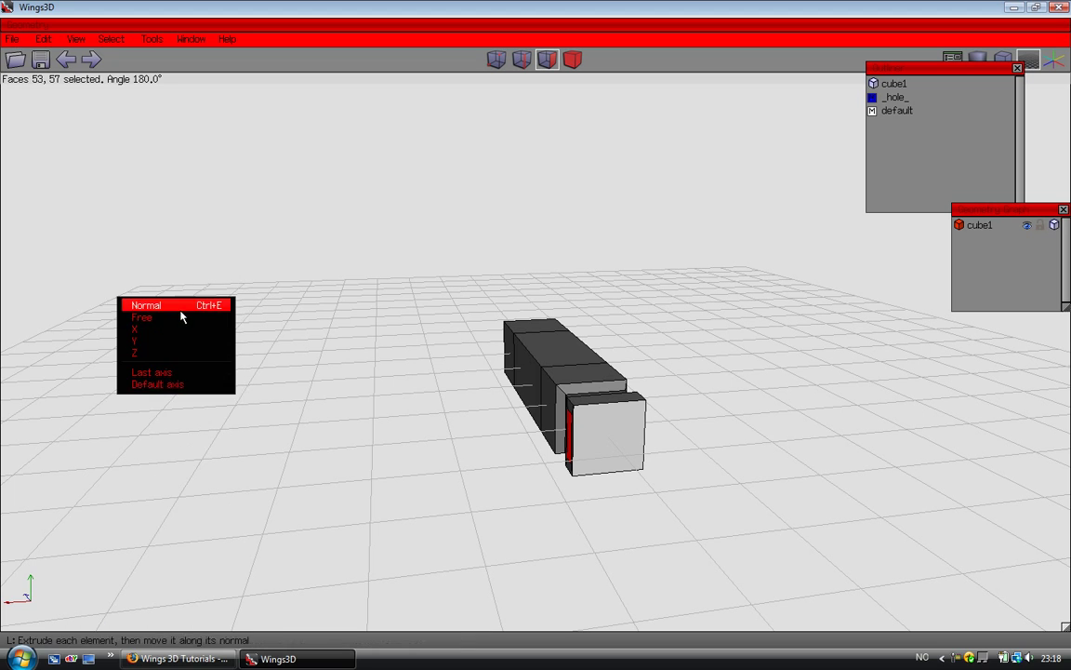
left_click(184, 310)
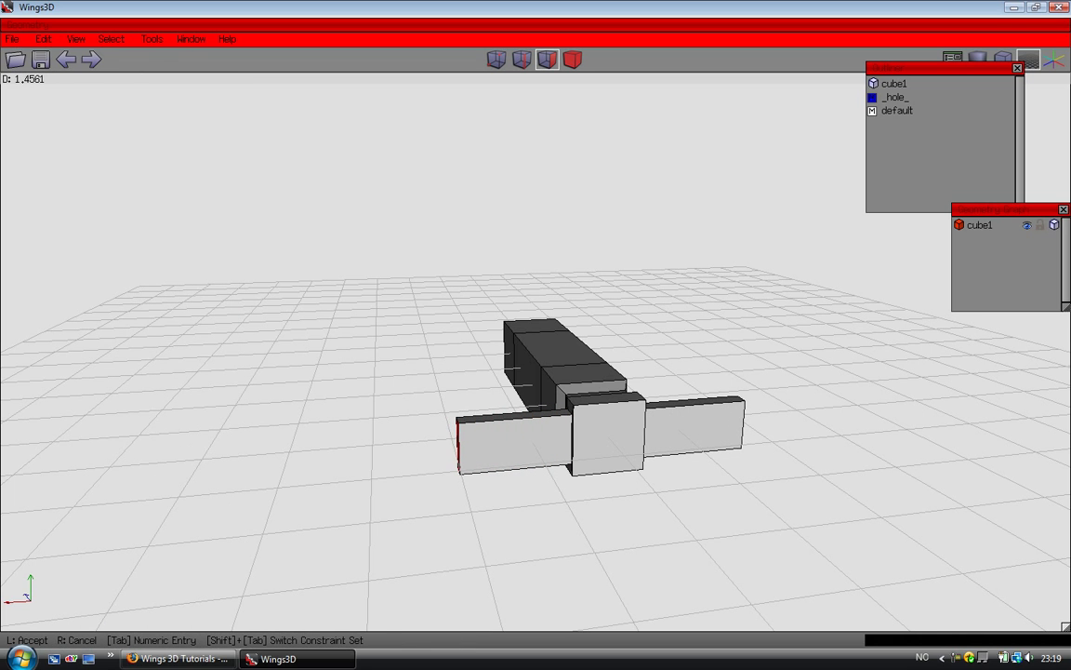
left_click(190, 324)
Step: Extrude both arm ends a short distance along their normals and scale the end faces up into a flare
left_click_drag(194, 340, 161, 341, "alt")
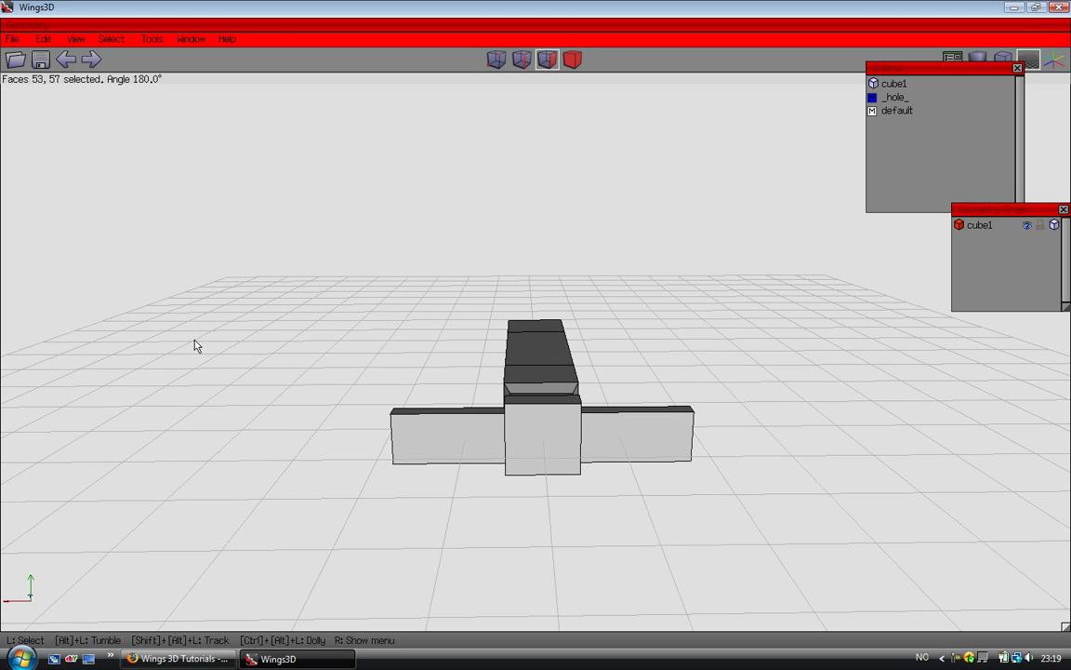
right_click(196, 346)
left_click(186, 318)
left_click(180, 307)
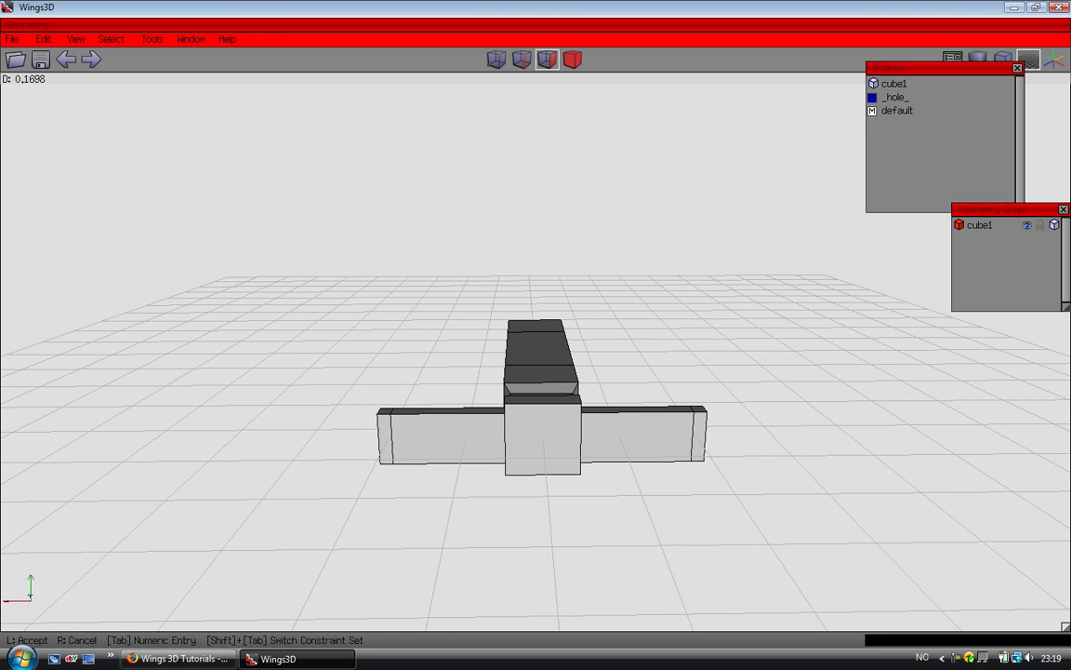
left_click(155, 276)
right_click(155, 263)
left_click(147, 228)
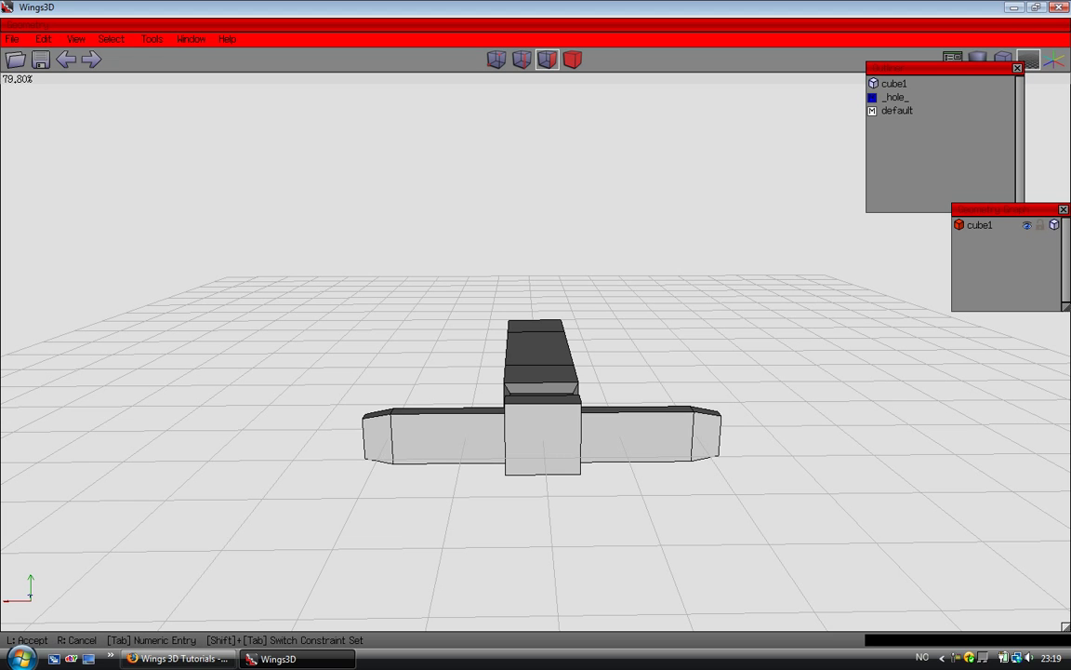
left_click(146, 232)
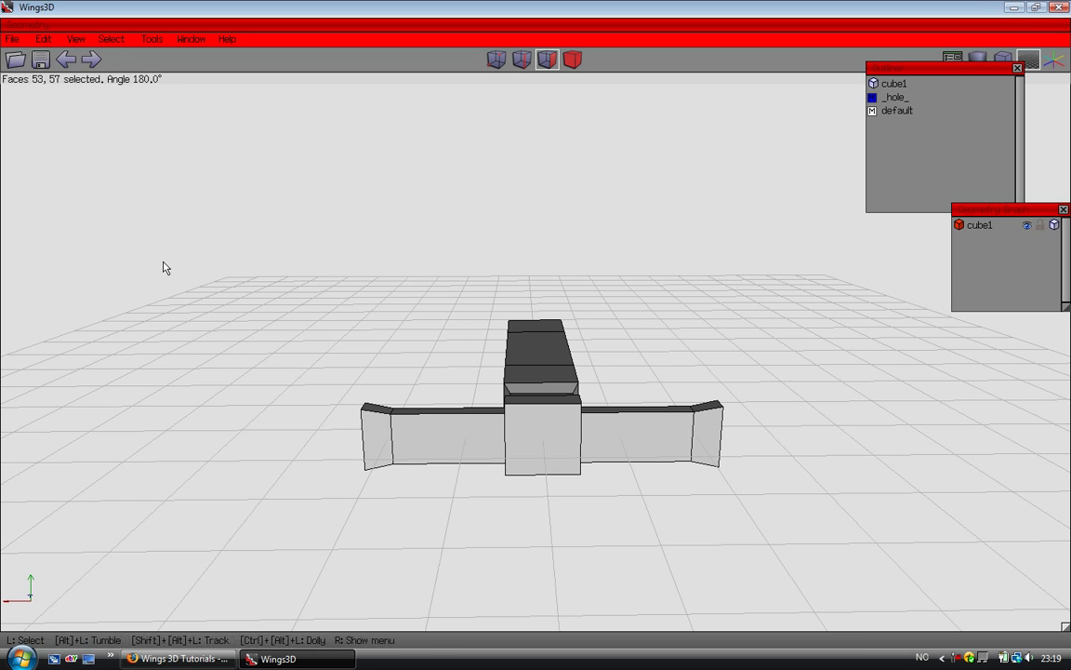
Step: Extrude both flared arm ends about 0.17 units along their normals
right_click(146, 232)
left_click(131, 286)
left_click(102, 279)
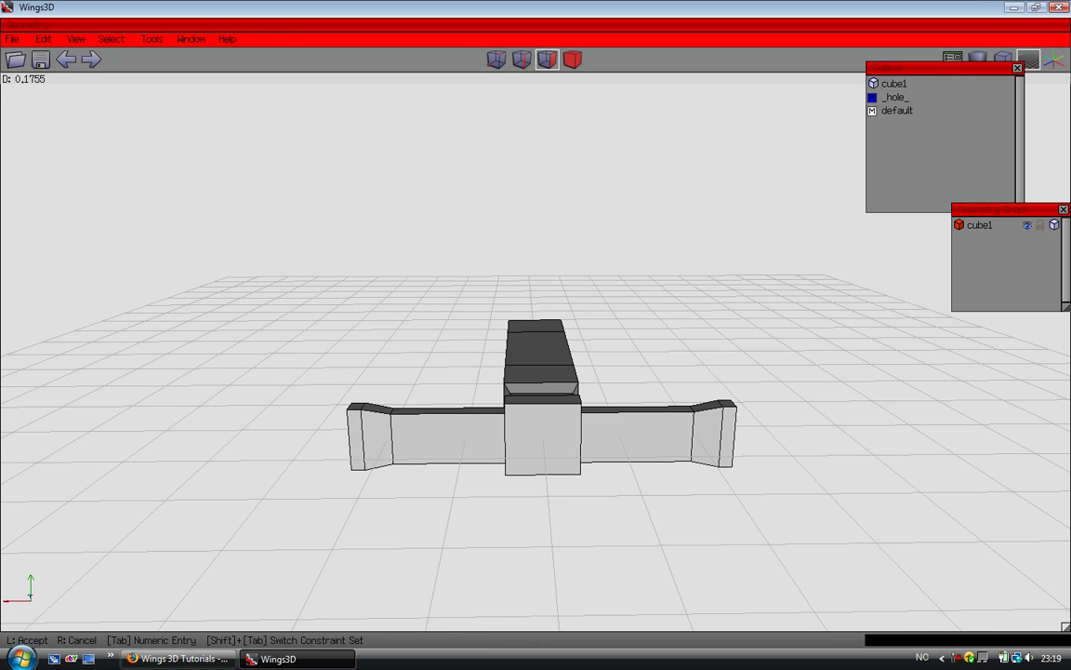
left_click(137, 311)
right_click(137, 307)
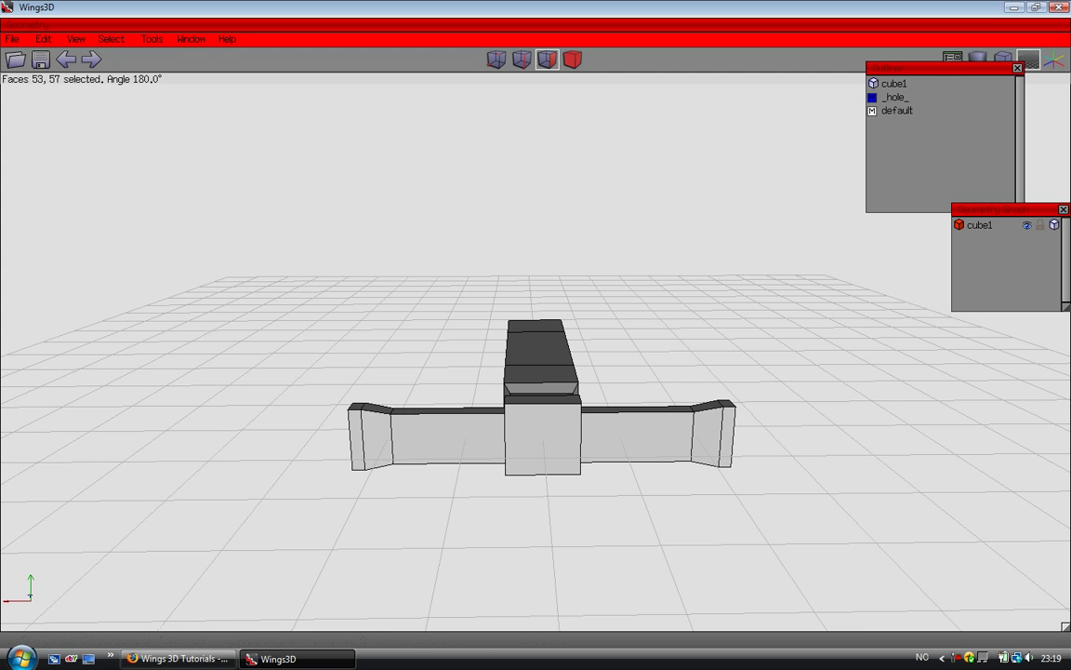
Step: Extrude both flared arm ends about 0.14 units along their normals
key("s")
left_click(114, 251)
left_click_drag(114, 251, 120, 299, "alt")
right_click(120, 298)
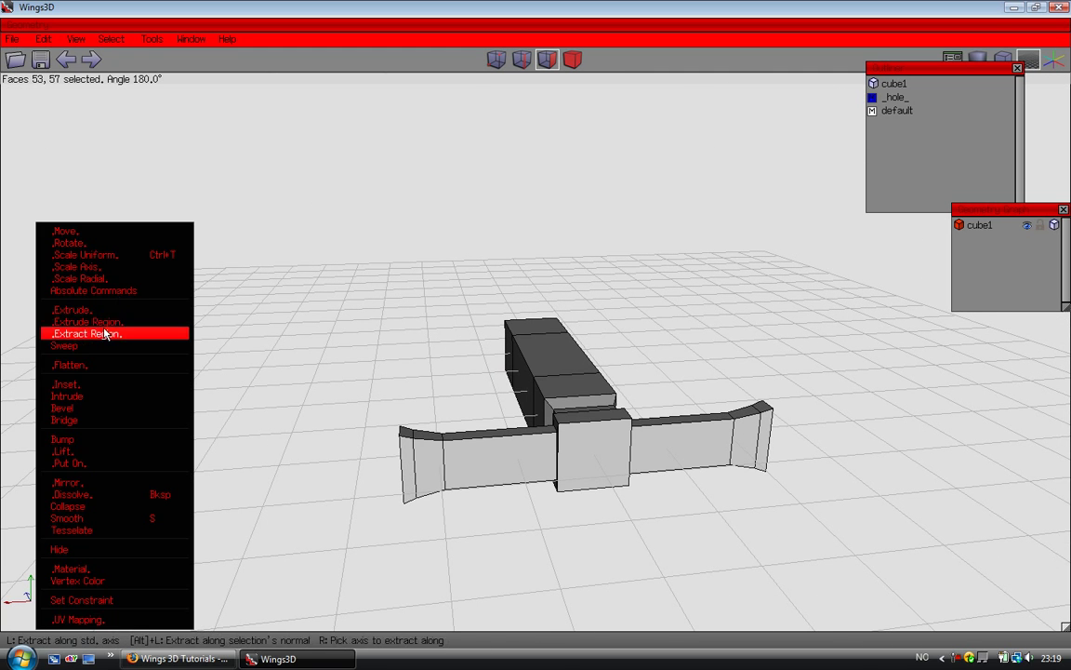
left_click(104, 310)
left_click(108, 310)
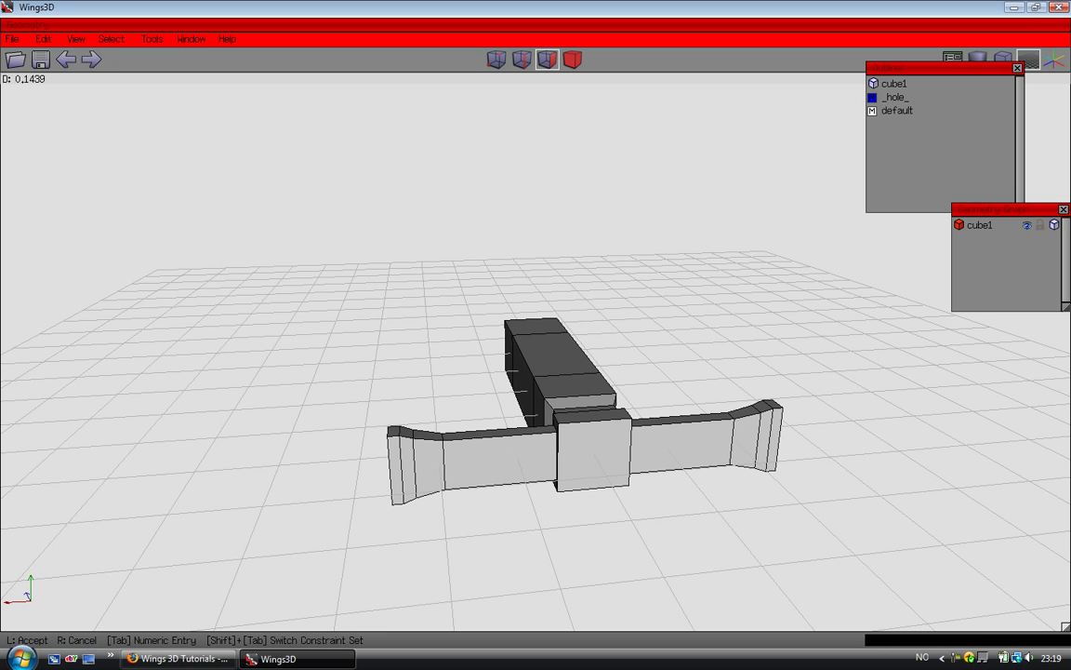
left_click(116, 318)
Step: Extrude both arm ends a short distance further along their normals and scale the end faces down into a slight taper
right_click(112, 319)
left_click(112, 318)
left_click(112, 309)
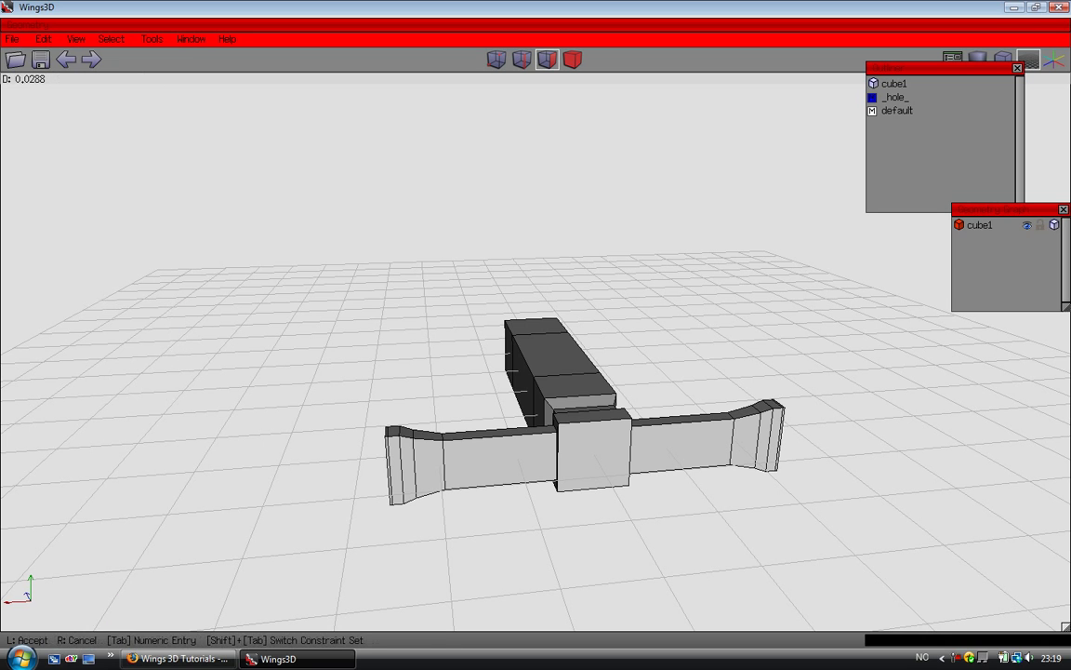
left_click(121, 314)
right_click(120, 303)
left_click(116, 230)
left_click(139, 282)
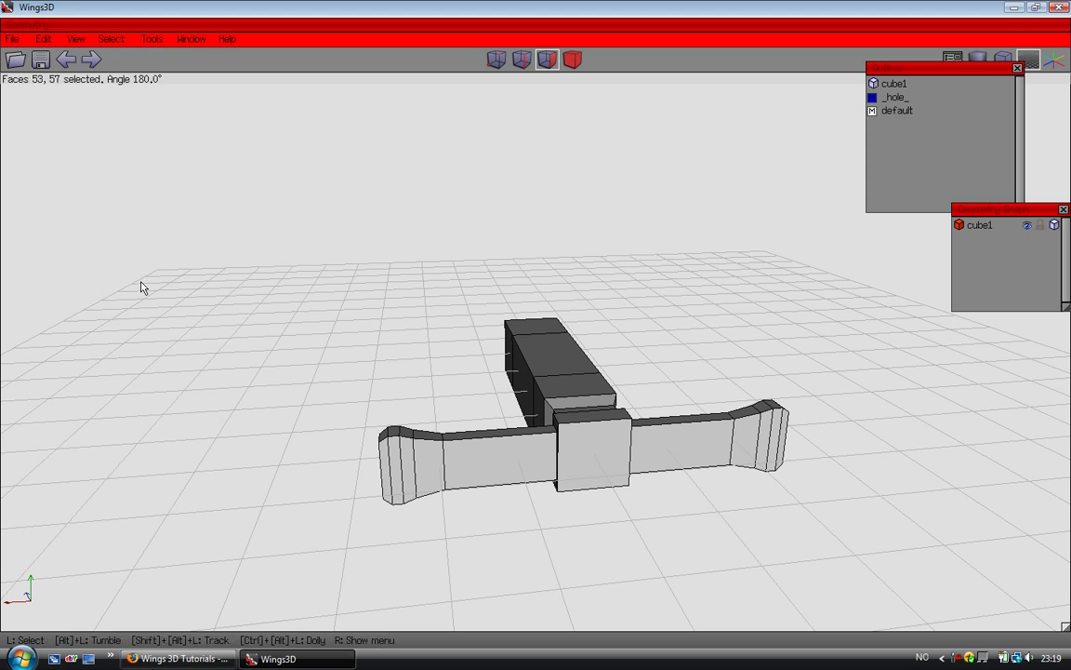
Step: Extrude both arm tips once more and scale the end faces down to about 75% to round them off
right_click(135, 311)
left_click(135, 310)
left_click(136, 309)
left_click(122, 277)
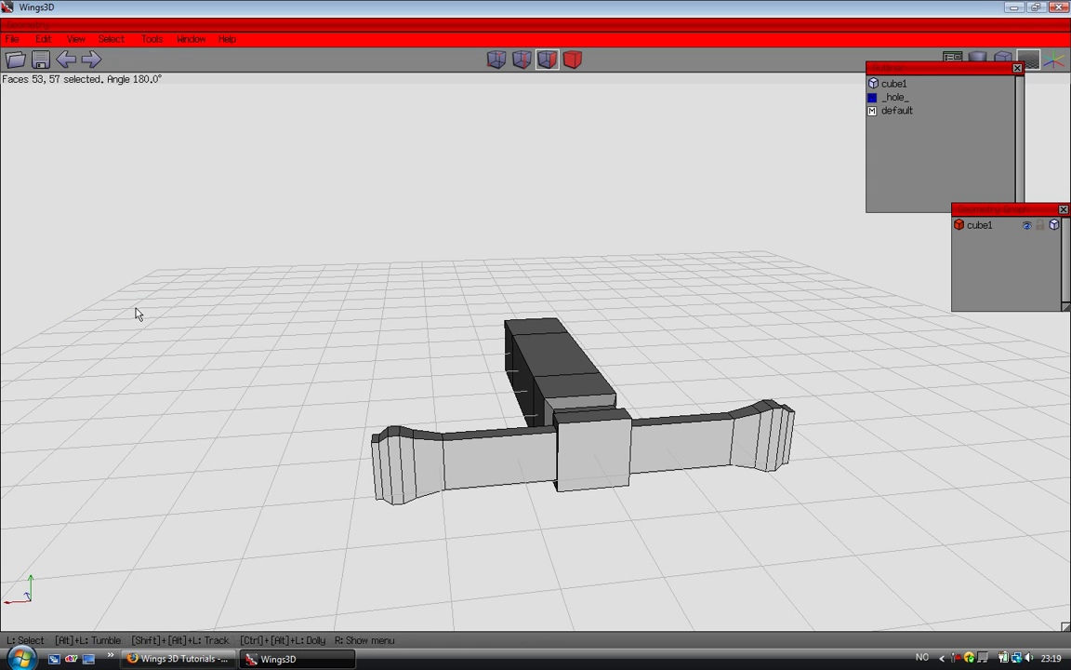
right_click(122, 277)
left_click(139, 264)
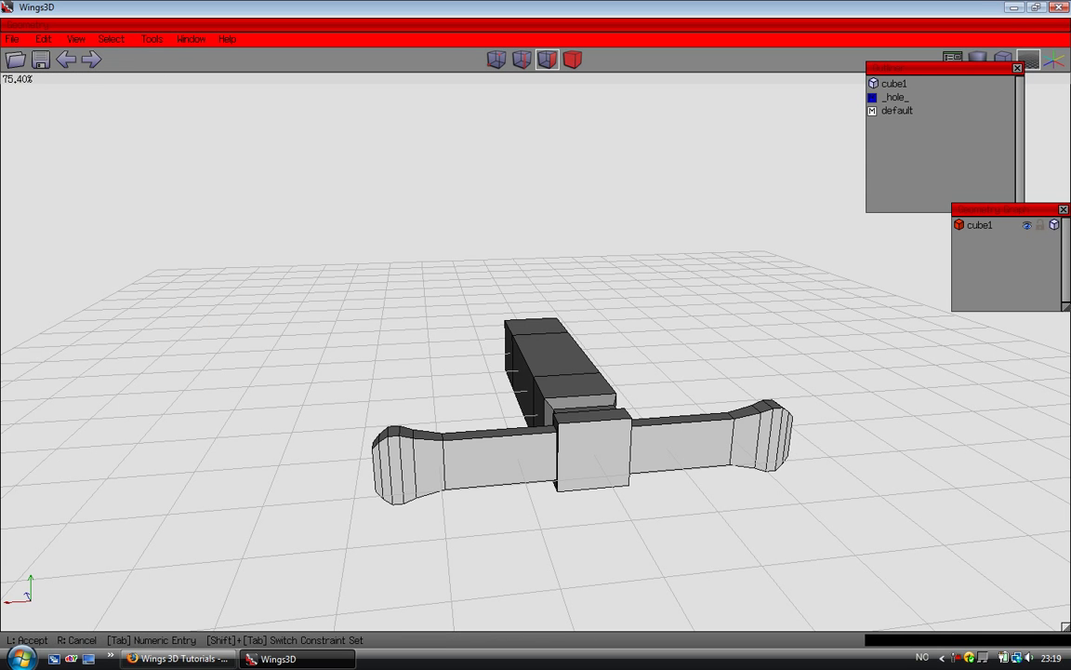
left_click(145, 266)
key("space")
Step: Select all faces of both arms and scale them down along the Y axis to reduce their height
mouse_move(201, 296)
left_mouse_down("alt")
mouse_move(465, 418)
mouse_move(186, 298)
mouse_move(206, 304)
left_mouse_up("alt")
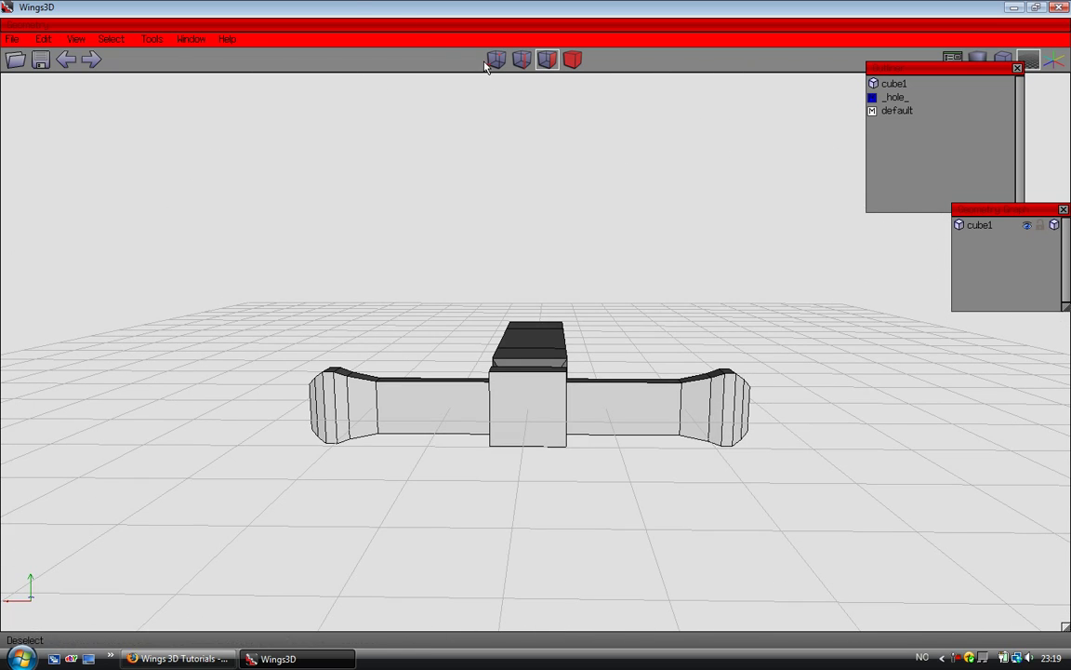
left_click_drag(357, 170, 380, 187, "alt")
left_click_drag(368, 452, 423, 515)
left_click_drag(678, 531, 611, 540)
right_click(537, 397)
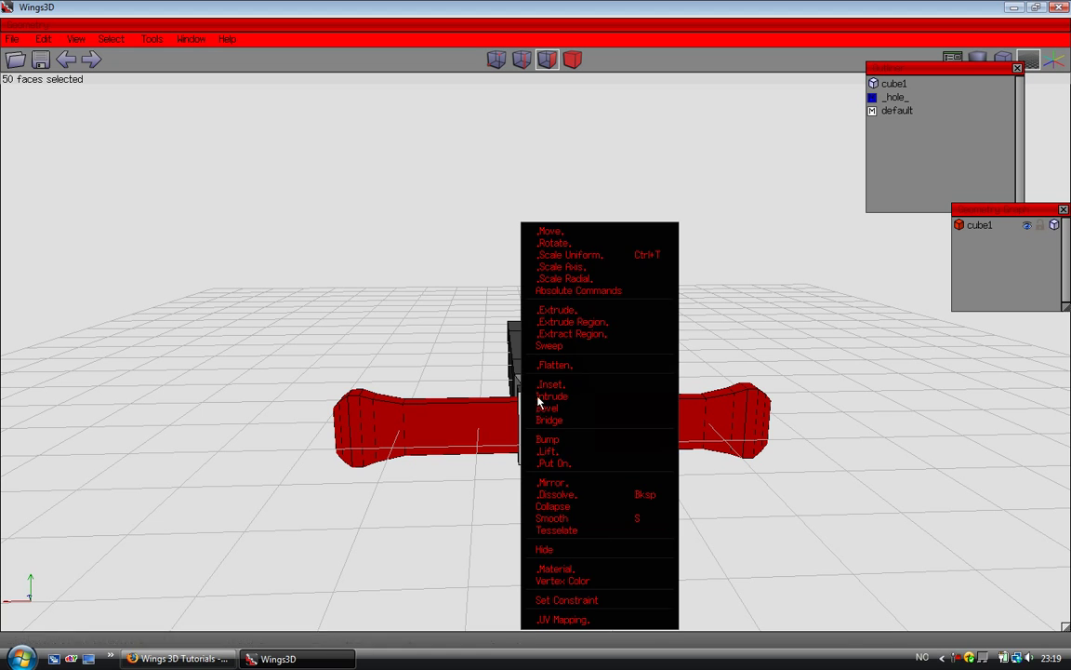
left_click(605, 267)
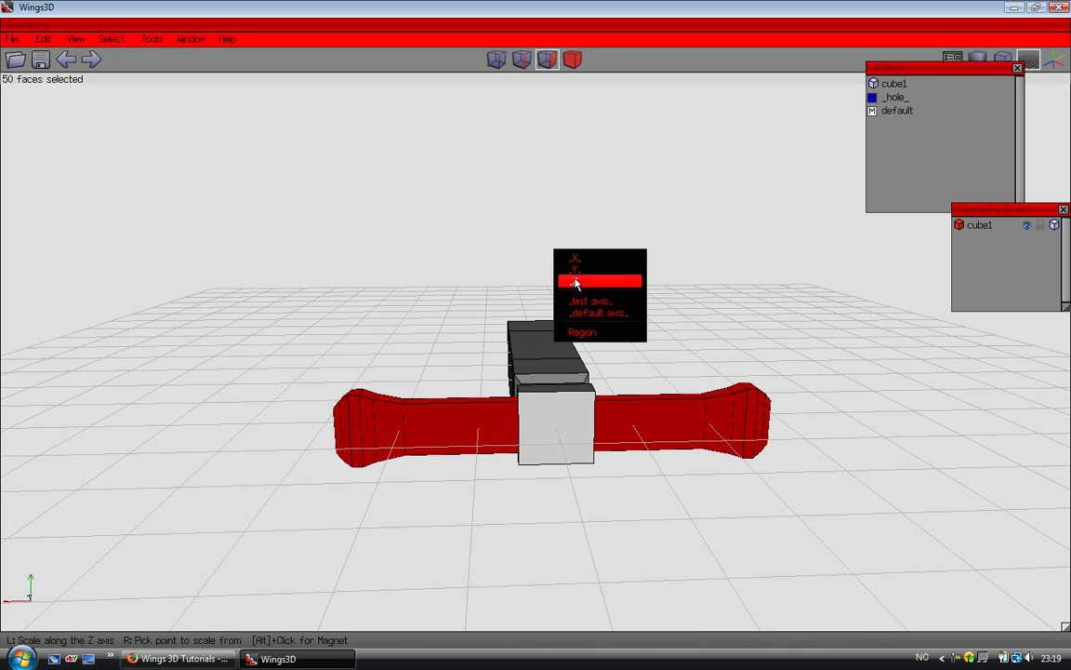
left_click(577, 271)
left_click(539, 283)
left_click(539, 284)
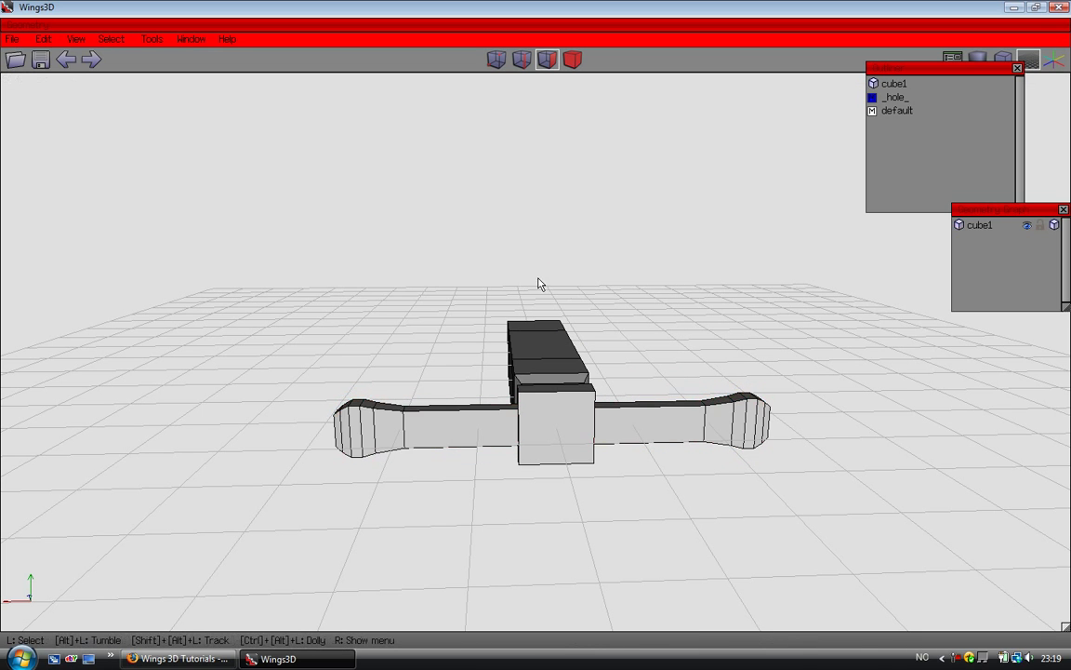
Step: Inset the front face of the central block by a narrow border
left_click_drag(290, 305, 299, 214, "alt")
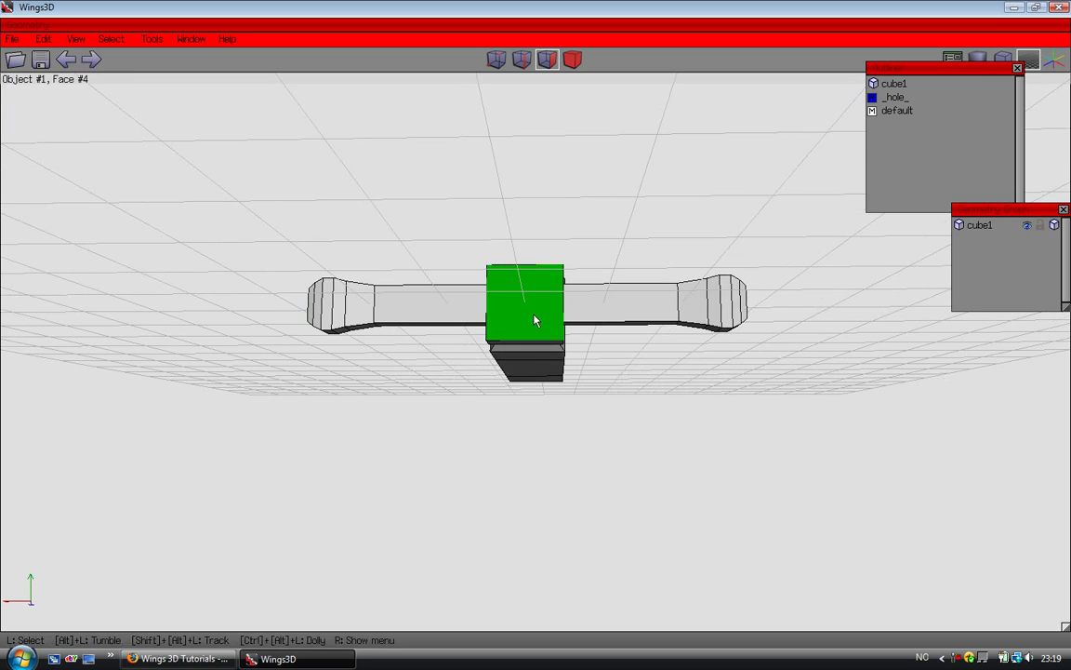
left_click(533, 313)
left_click_drag(352, 118, 355, 194, "alt")
right_click(355, 193)
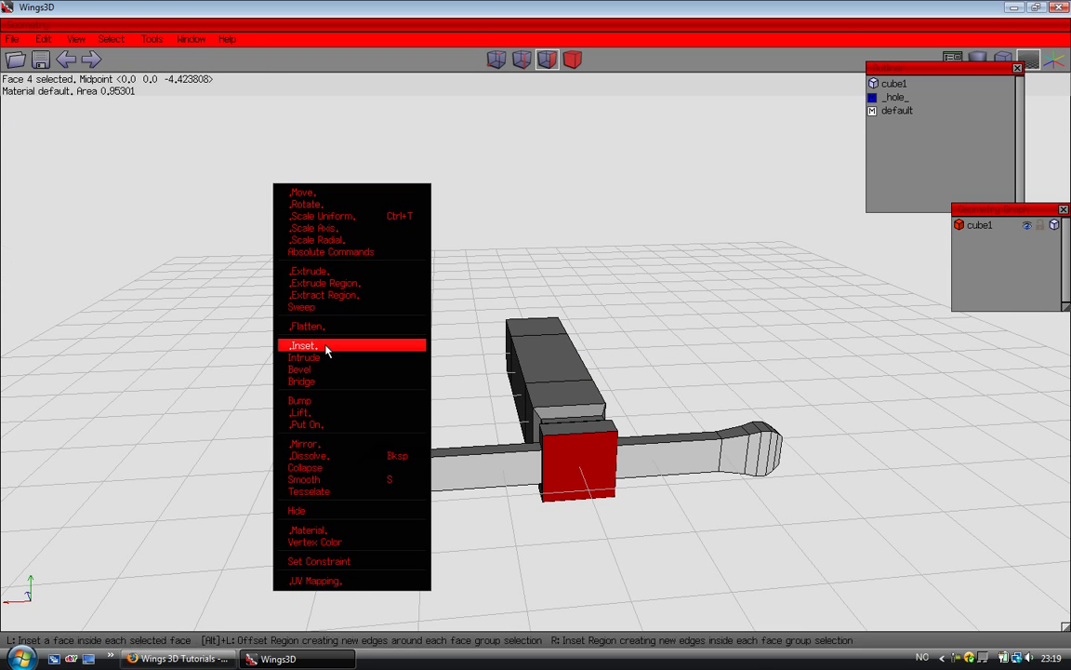
left_click(328, 350)
left_click(366, 325)
Step: Scale the inset front face along the Y axis to about 31% to form a flat horizontal strip
right_click(366, 326)
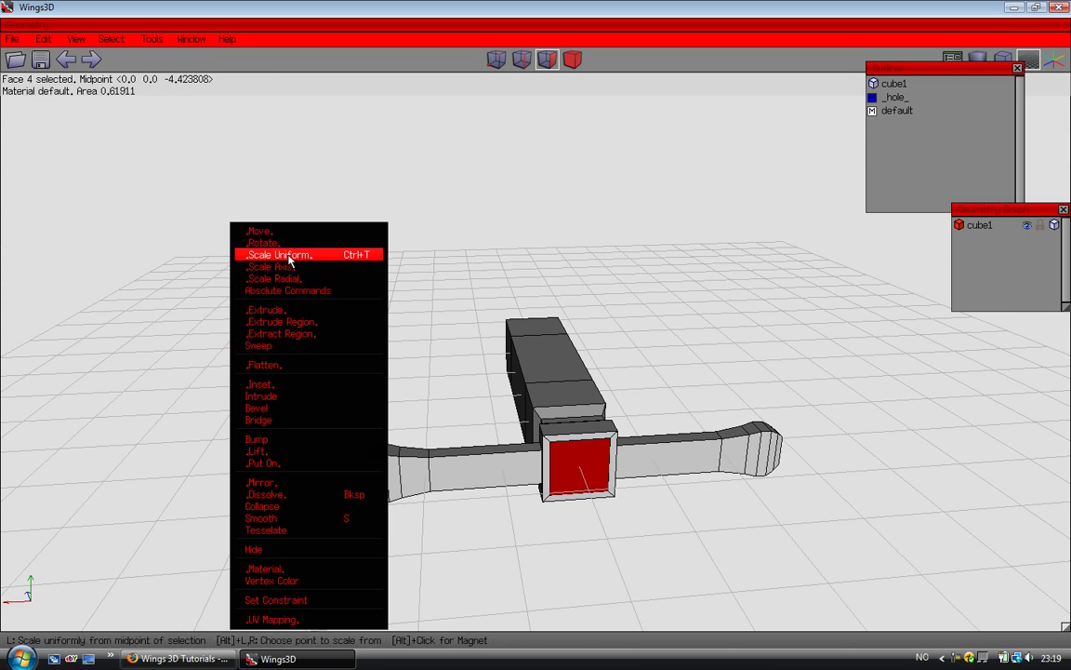
left_click(270, 265)
left_click(286, 286)
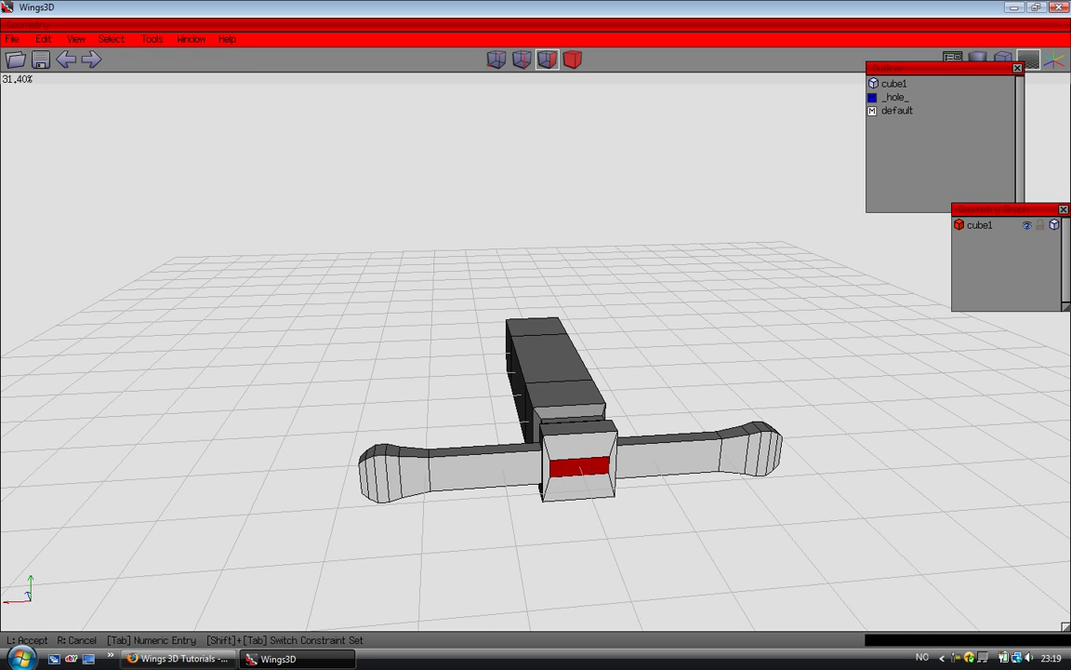
left_click(237, 276)
right_click(238, 271)
left_click(497, 139)
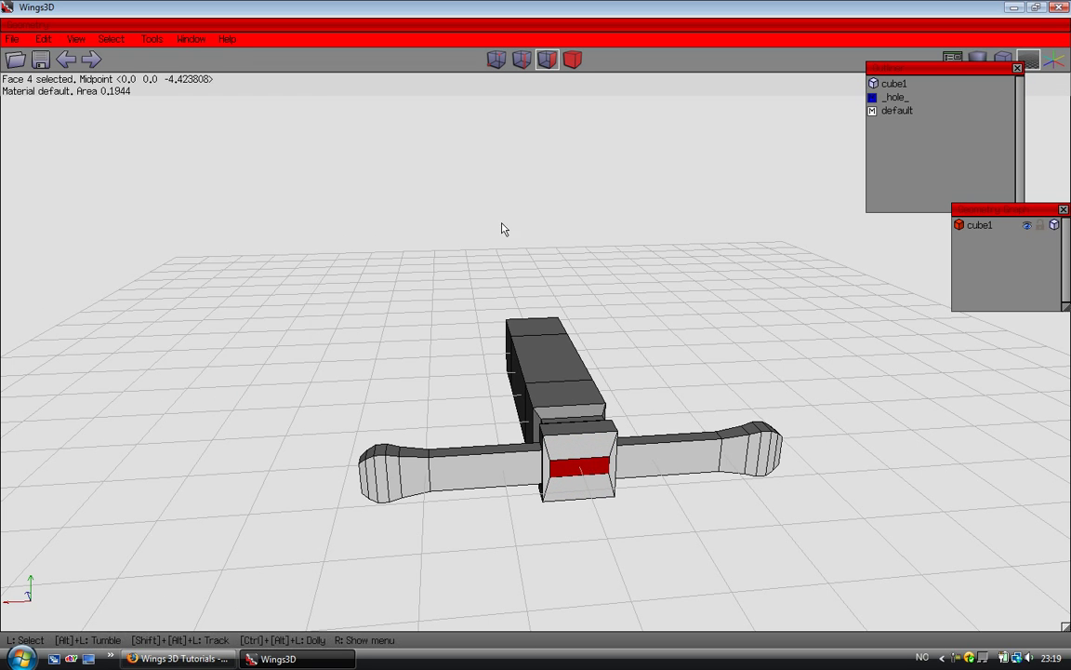
Step: Cut the two short side edges of the front strip into two equal segments
left_click_drag(476, 258, 409, 232, "alt")
scroll(475, 265, "up", 3)
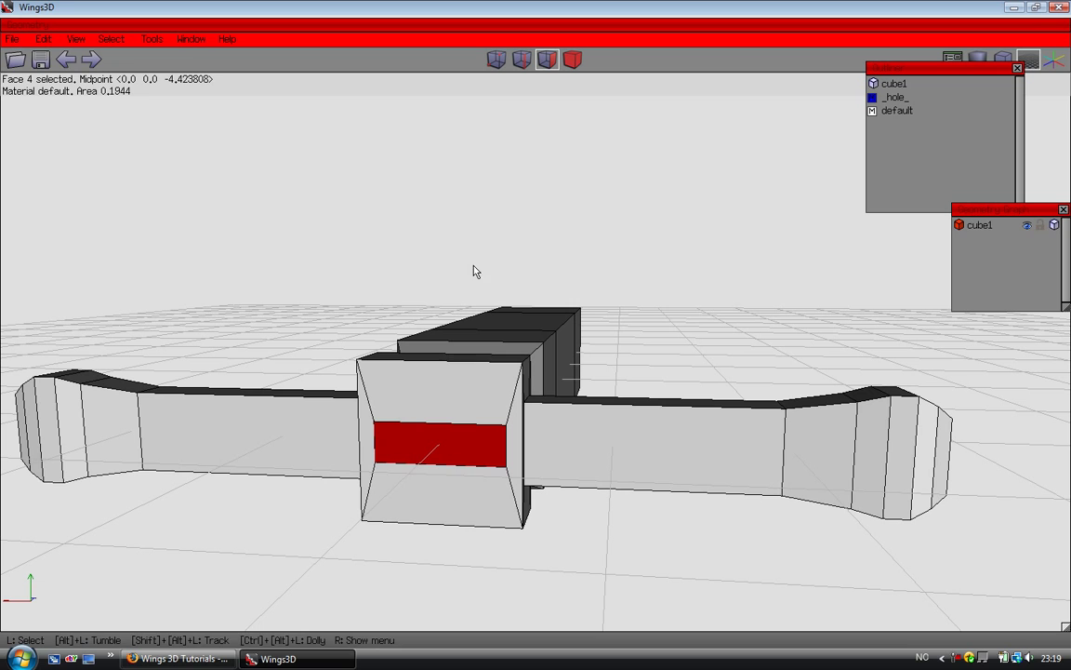
left_click(522, 59)
left_click(370, 462)
left_click(498, 454)
right_click(469, 447)
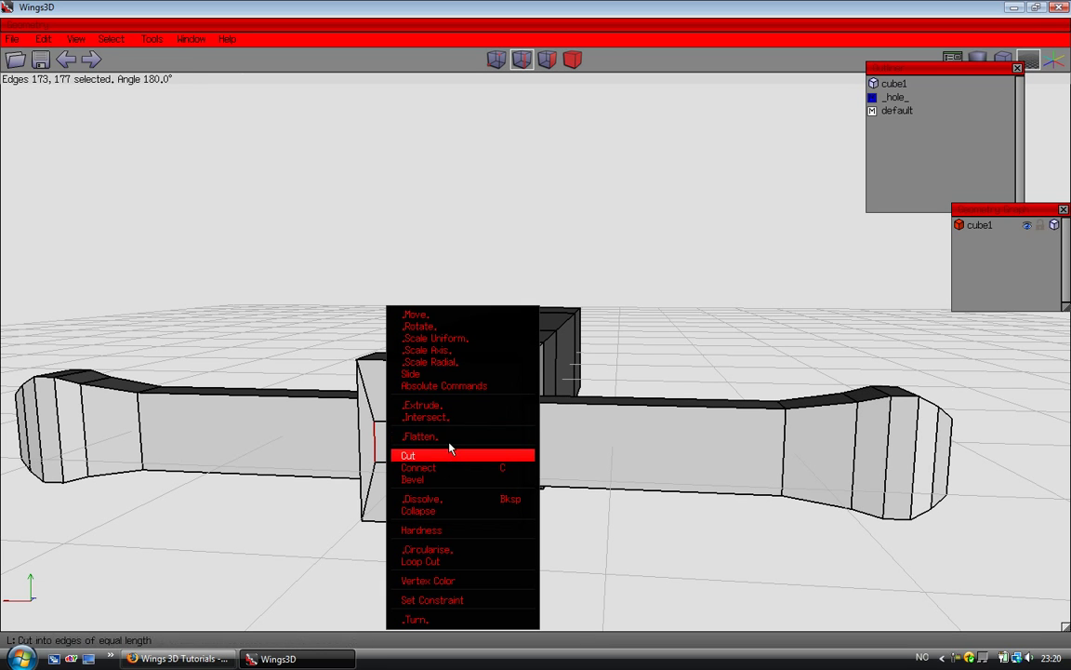
left_click(445, 455)
left_click(443, 454)
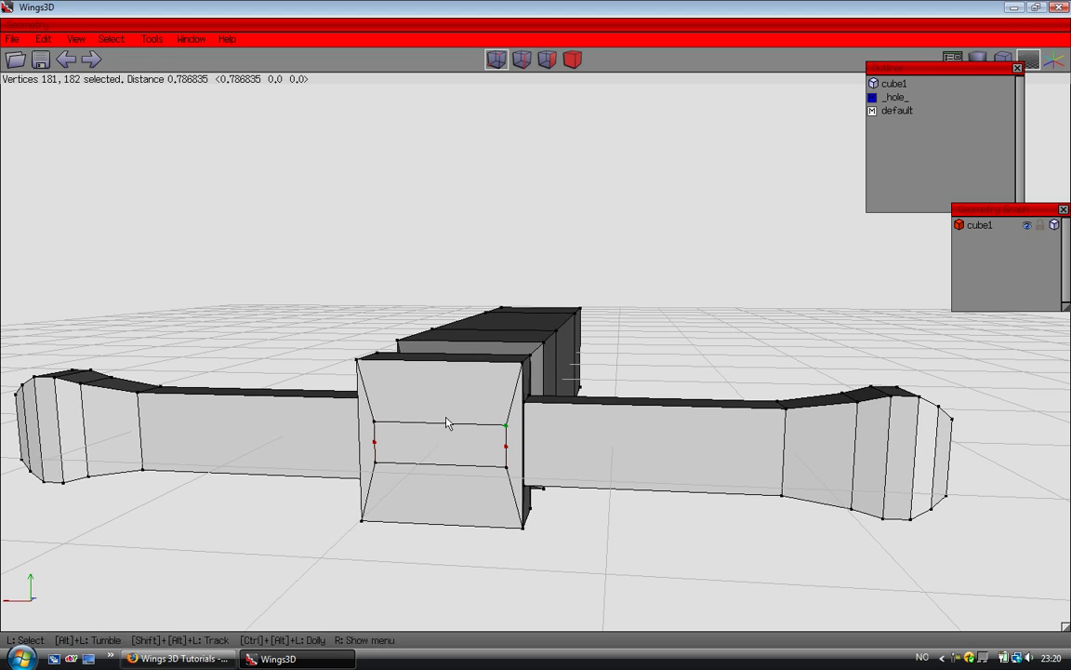
Step: Cut the two long edges of the front strip into two equal segments
left_click(526, 63)
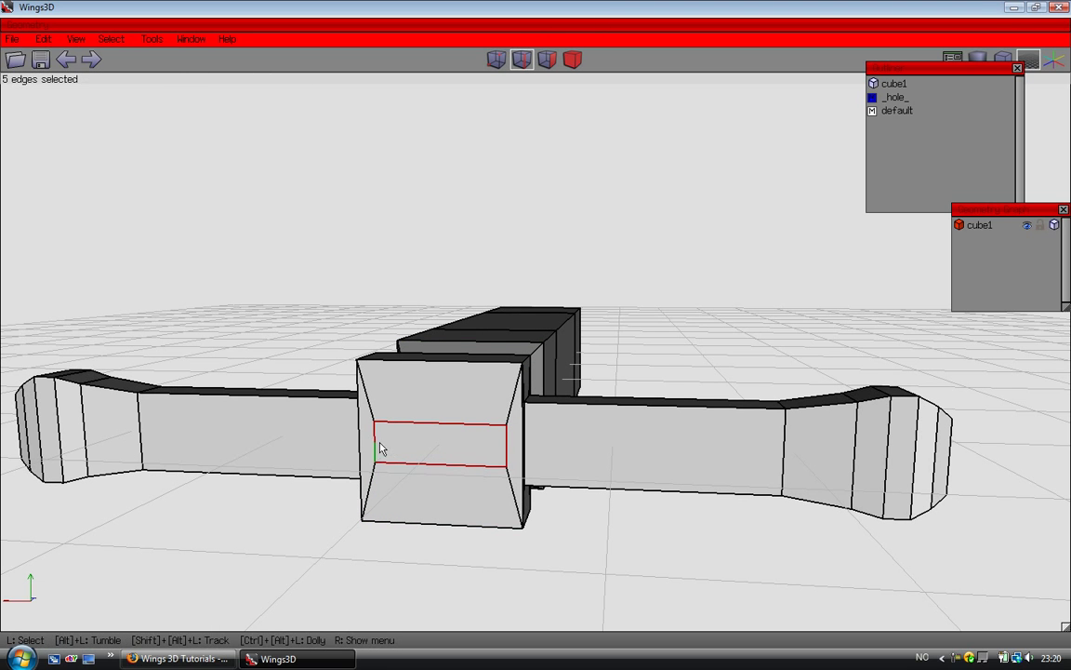
right_click(434, 389)
left_click(412, 454)
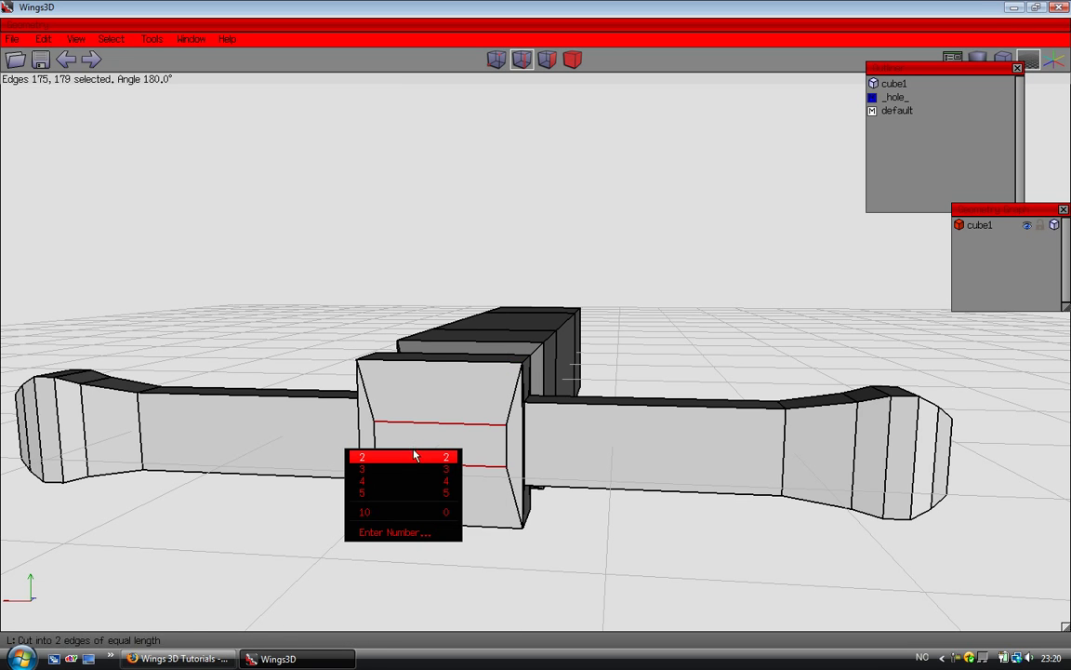
left_click(415, 454)
Step: Use Tighten to push the midpoint vertices of the strip's long edges slightly apart
right_click(408, 402)
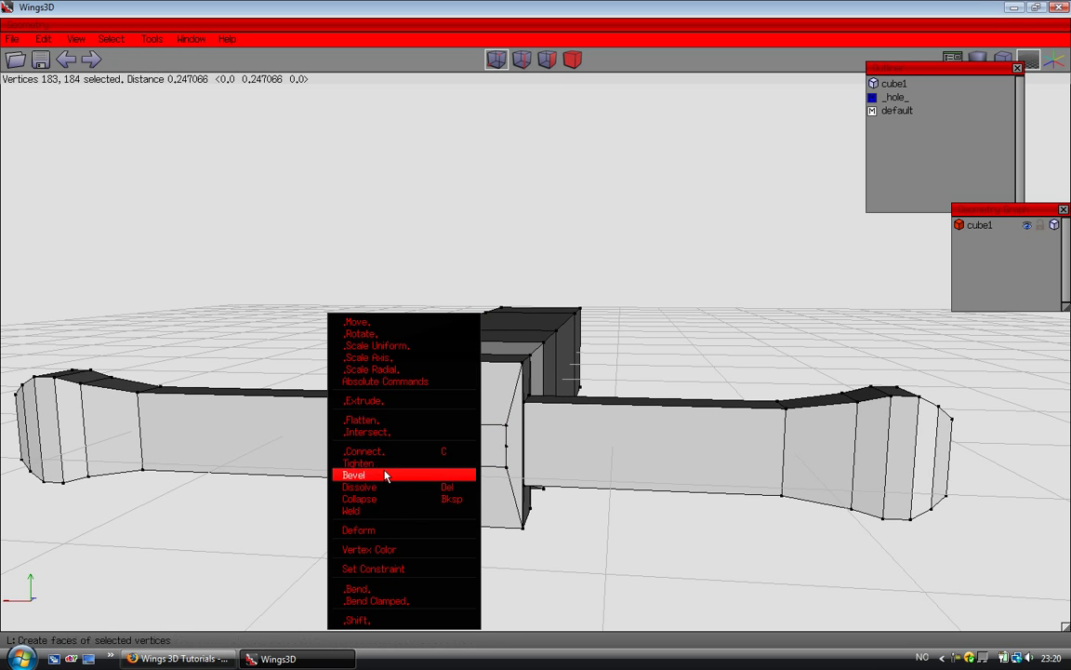
left_click(454, 475)
left_click(390, 469)
key("space")
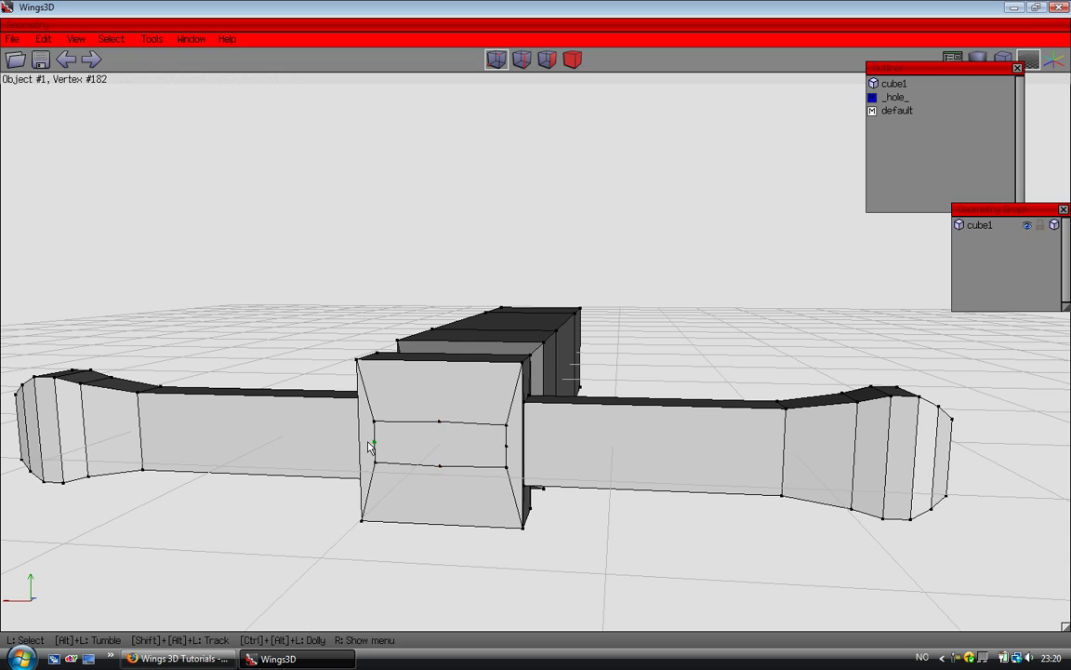
Step: Tighten the midpoint vertices of the strip's short edges by about -37.6% to push them outward into points
right_click(401, 452)
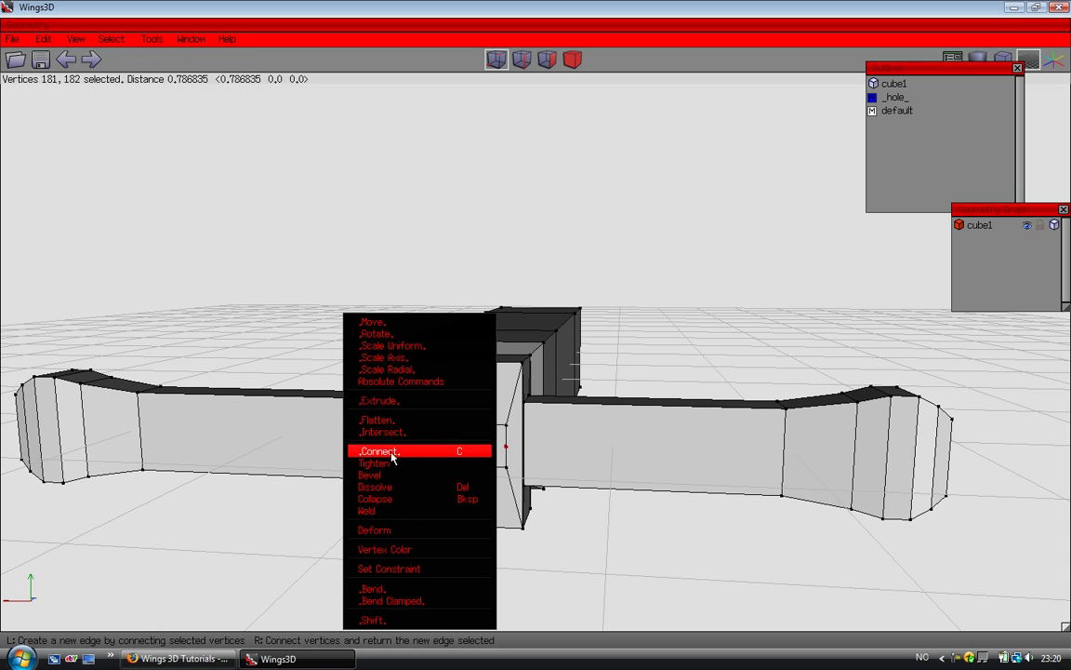
left_click(395, 462)
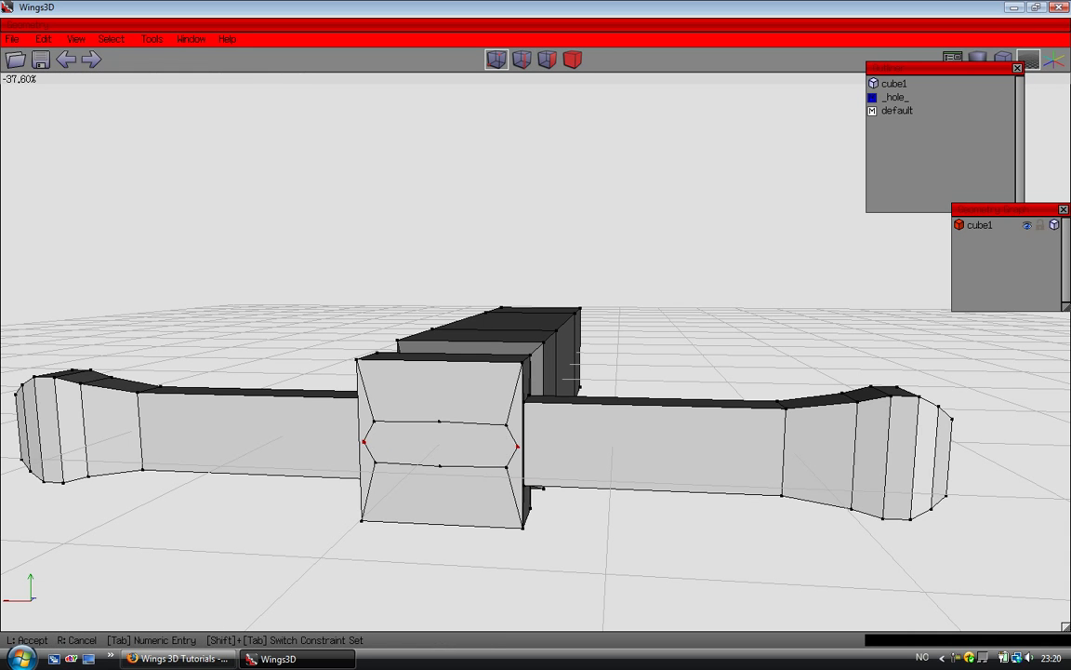
left_click(402, 474)
key("space")
Step: Select the pointed front strip face and scale it down slightly along the Y axis
left_click(556, 56)
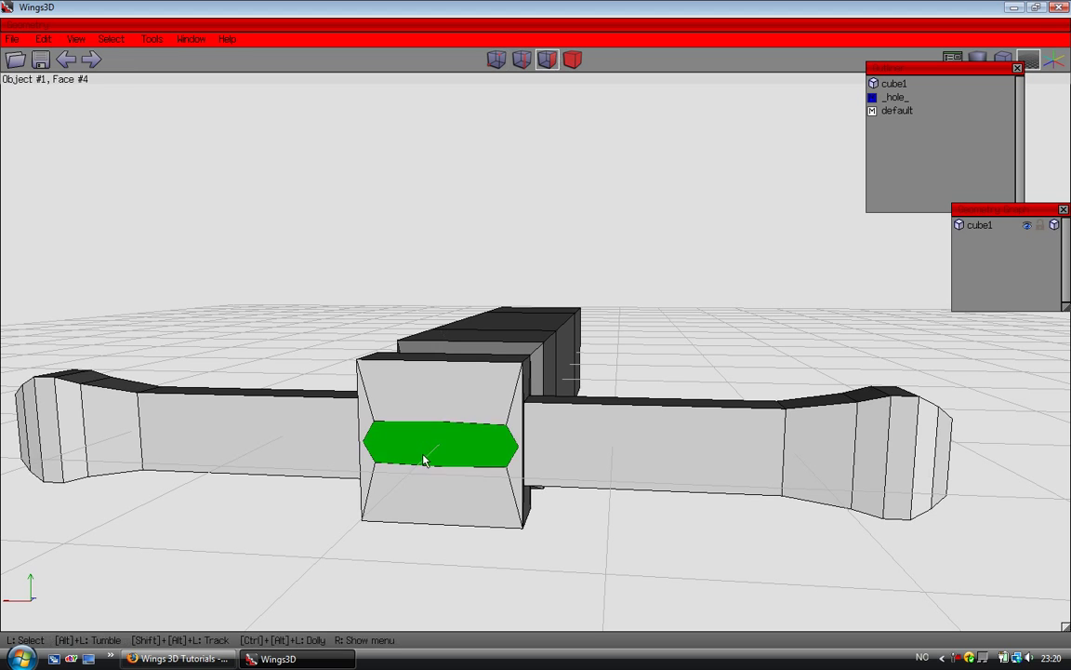
left_click(424, 457)
right_click(424, 456)
left_click(381, 266)
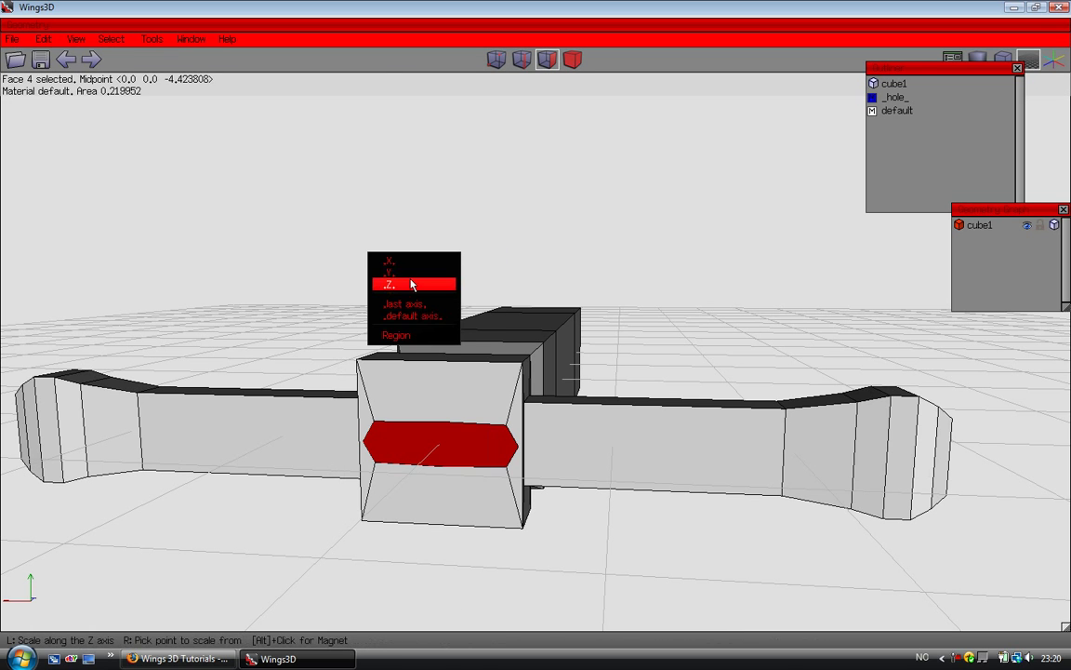
left_click(390, 282)
left_click(406, 282)
Step: Extrude the pointed front face about 4.6 units along its normal to start the blade
scroll(277, 306, "down", 4)
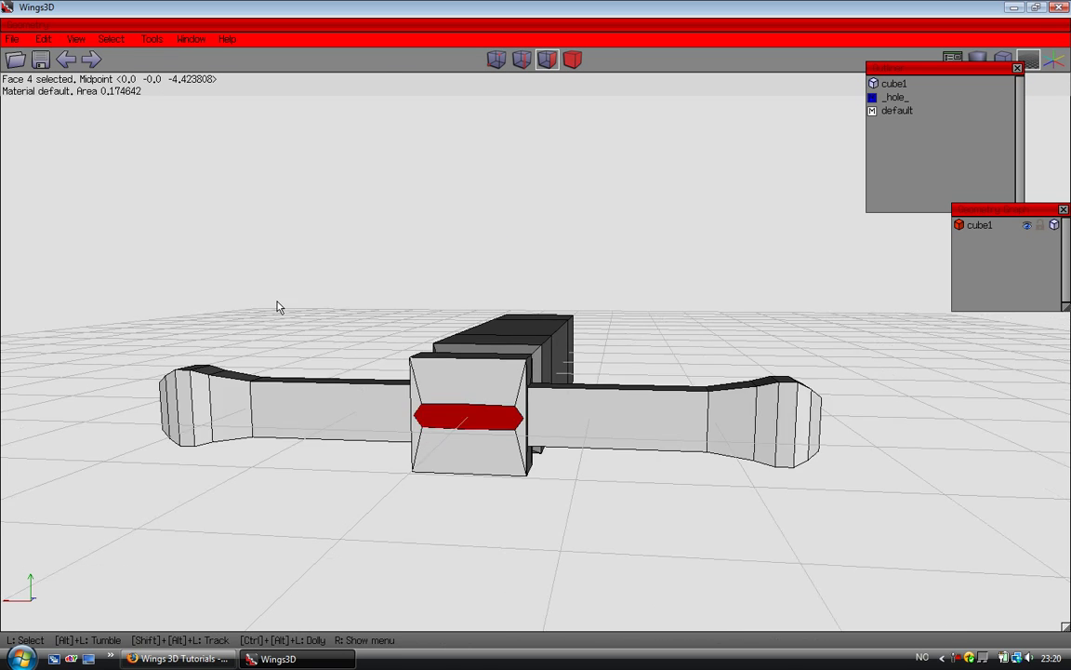
left_click_drag(267, 307, 367, 360, "alt")
left_click_drag(315, 317, 330, 256, "alt")
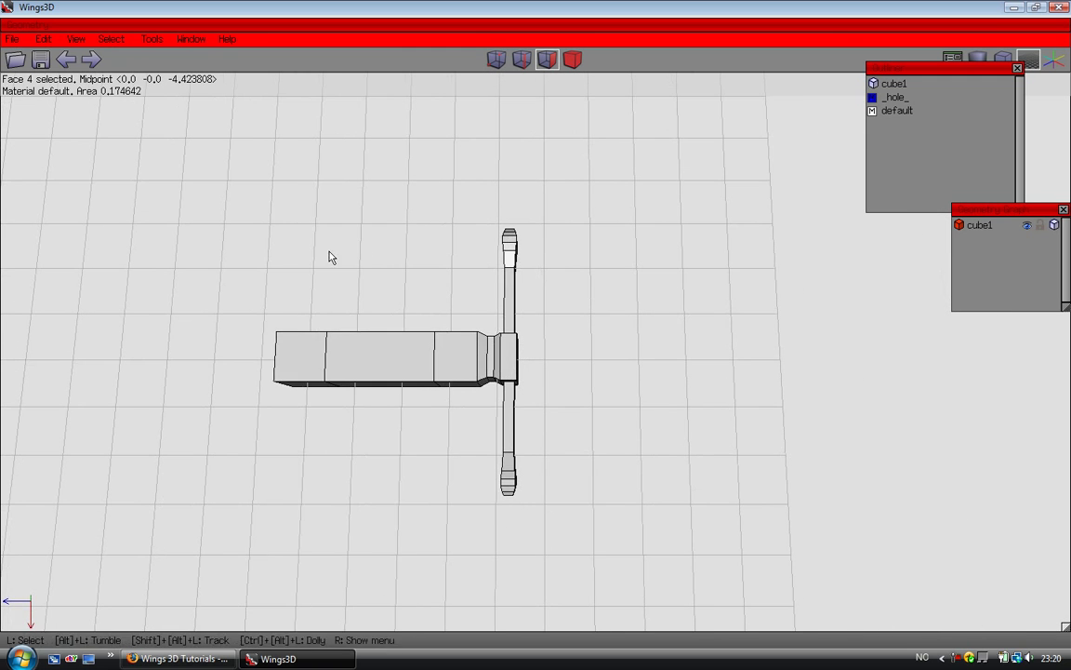
right_click(331, 256)
left_click(326, 322)
left_click(284, 279)
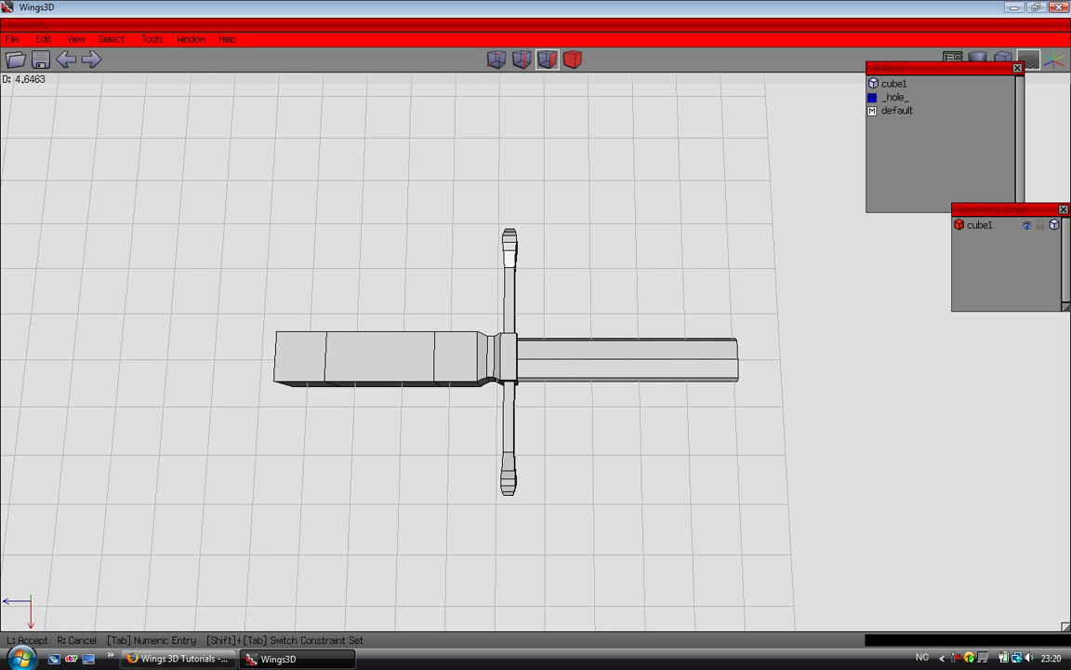
left_click(325, 314)
Step: Lengthen the blade with two more extrusions of its end face, about 3.3 and 1.06 units along the normal
right_click(310, 306)
left_click(317, 306)
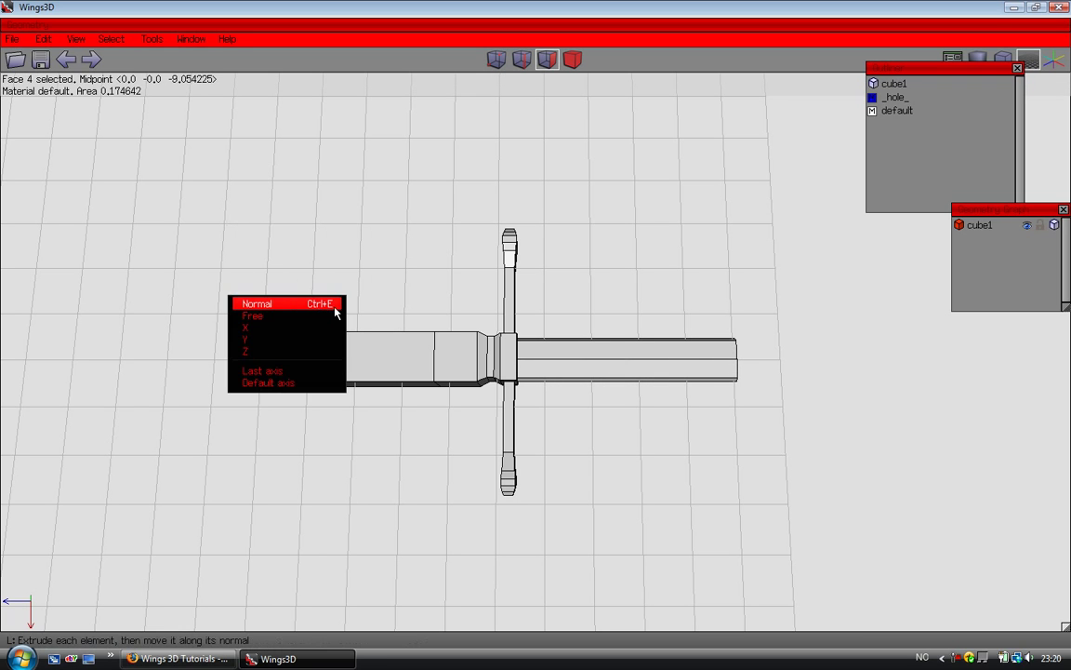
left_click(334, 309)
left_click(327, 309)
right_click(301, 305)
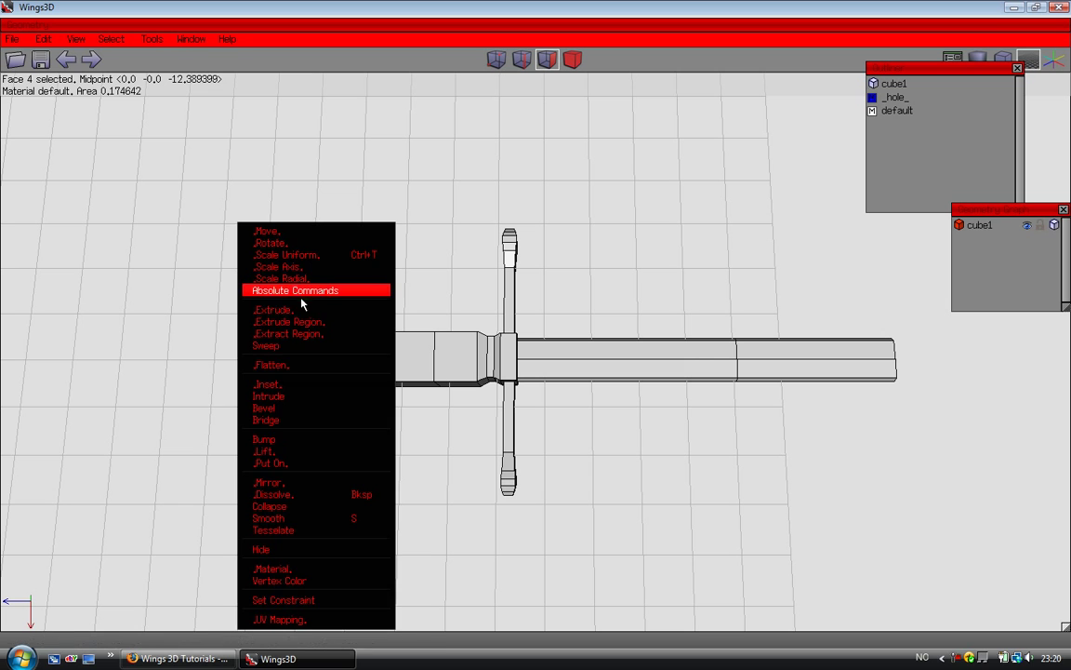
left_click(289, 321)
left_click(288, 307)
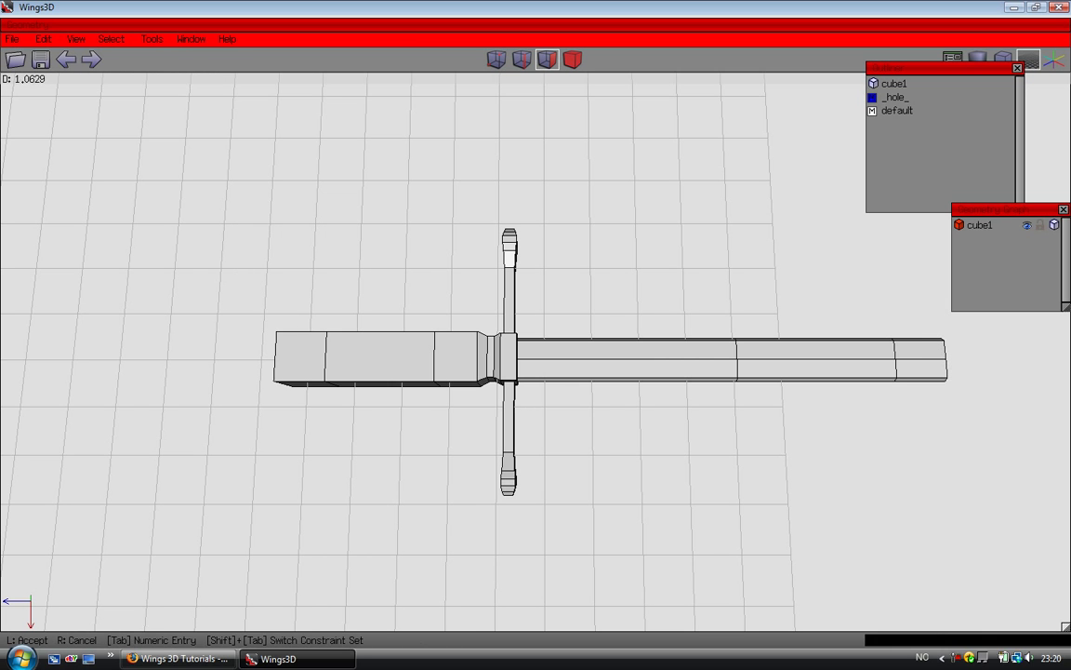
left_click(487, 299)
Step: Extrude the blade's end face another 2.14 units or so along its normal
left_click_drag(551, 251, 77, 248, "alt+shift")
right_click(642, 160)
left_click(640, 233)
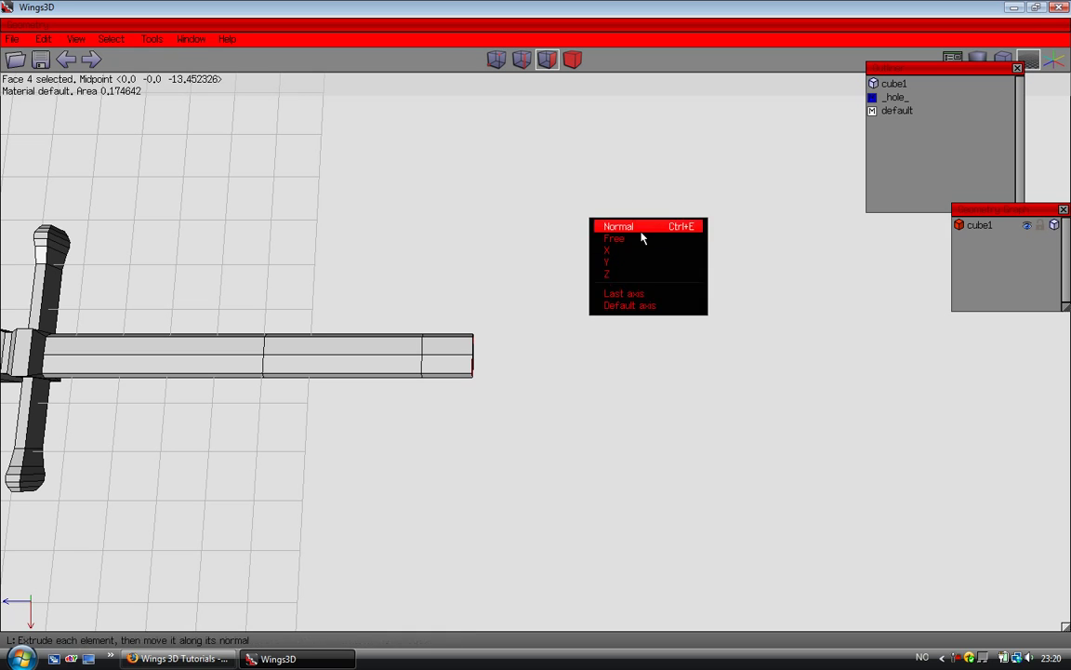
left_click(641, 234)
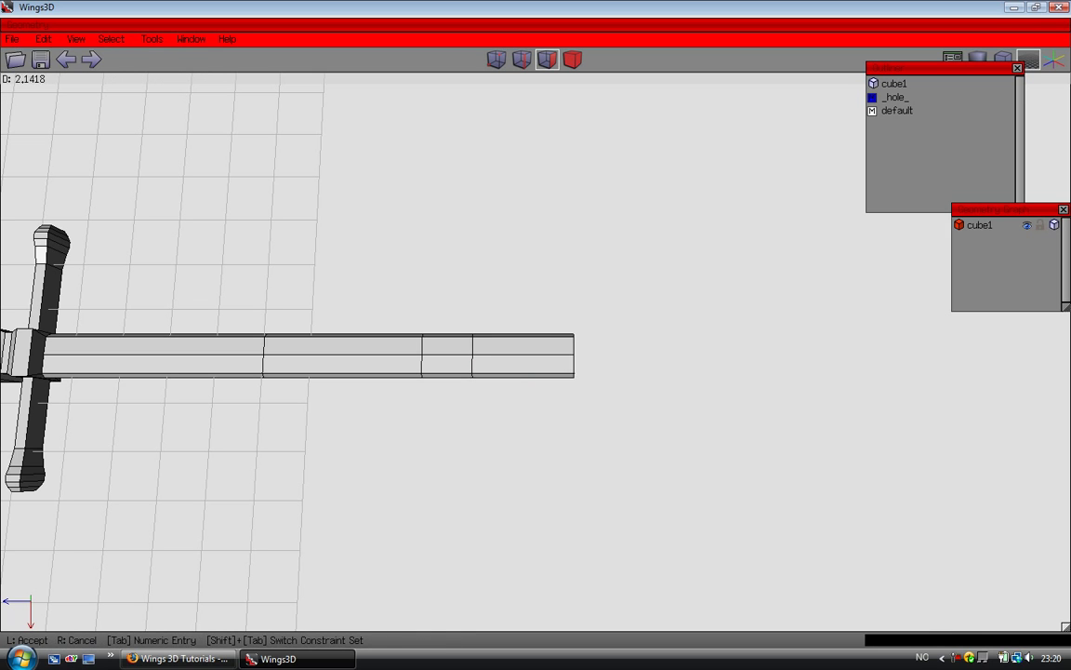
left_click(574, 199)
Step: Extrude the blade's end face about 1.7 units along its normal and collapse it into a single point to form the tip
right_click(574, 199)
left_click(534, 280)
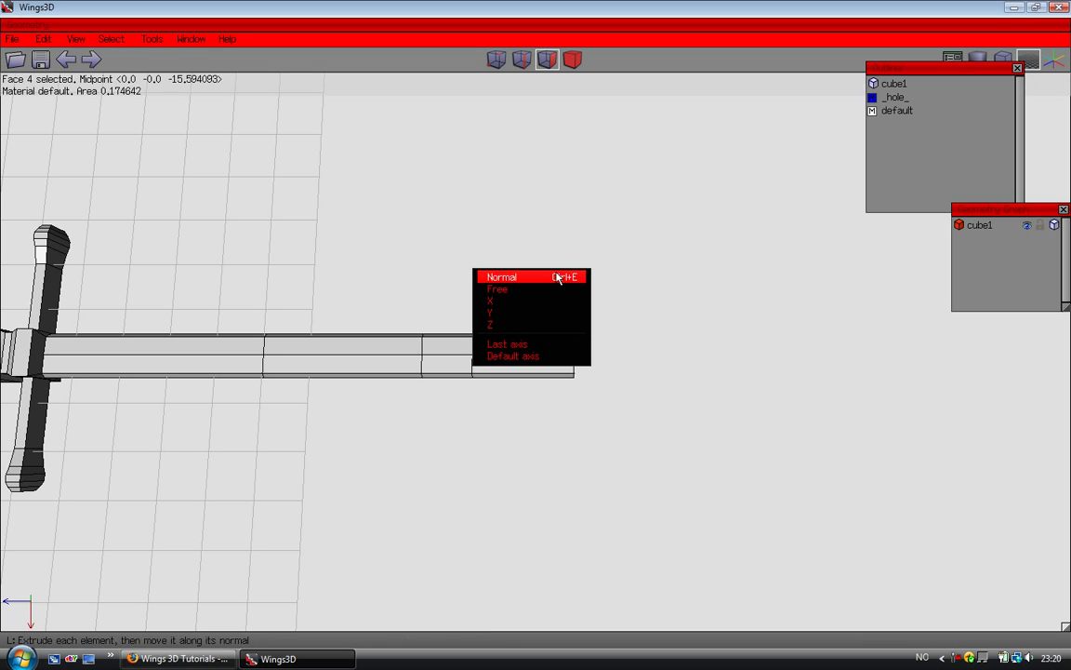
left_click(558, 277)
left_click(567, 283)
right_click(481, 235)
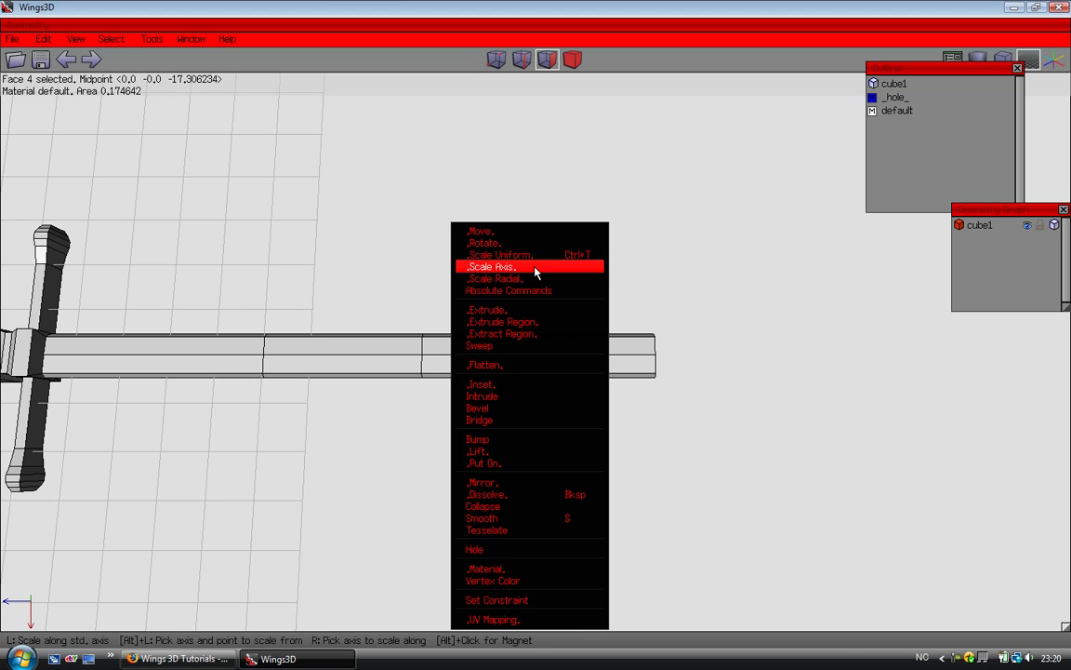
left_click(492, 510)
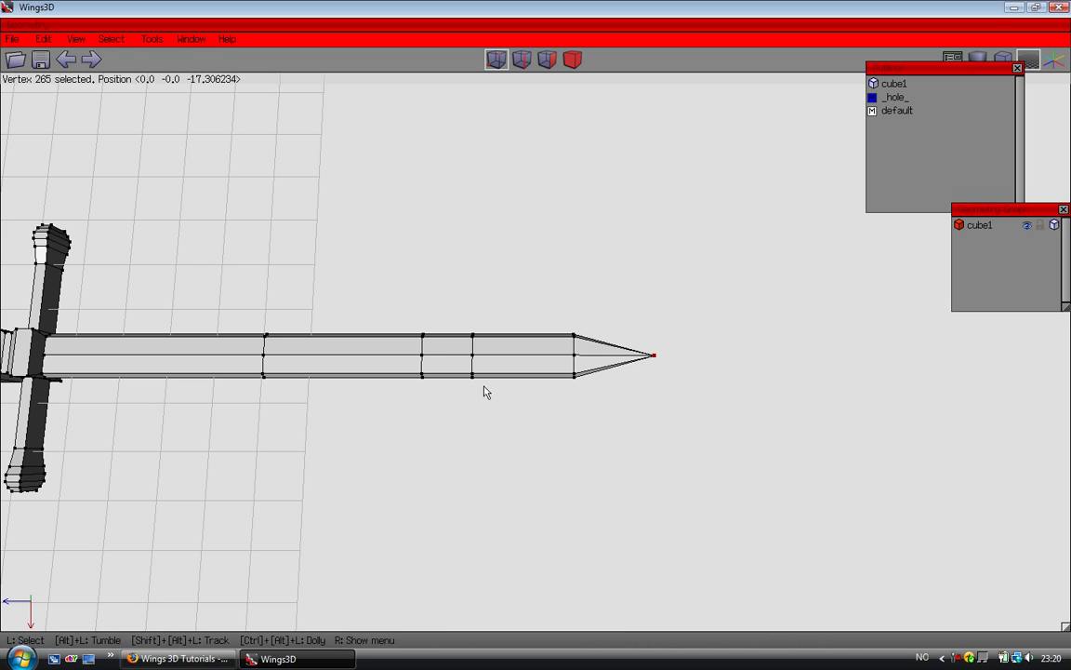
Step: Select all faces of the grip behind the collar and scale them down along one axis to about 74%
scroll(344, 284, "down", 7)
left_click_drag(344, 284, 355, 243, "alt")
left_click_drag(290, 286, 242, 294, "alt")
left_click_drag(142, 276, 140, 358, "alt")
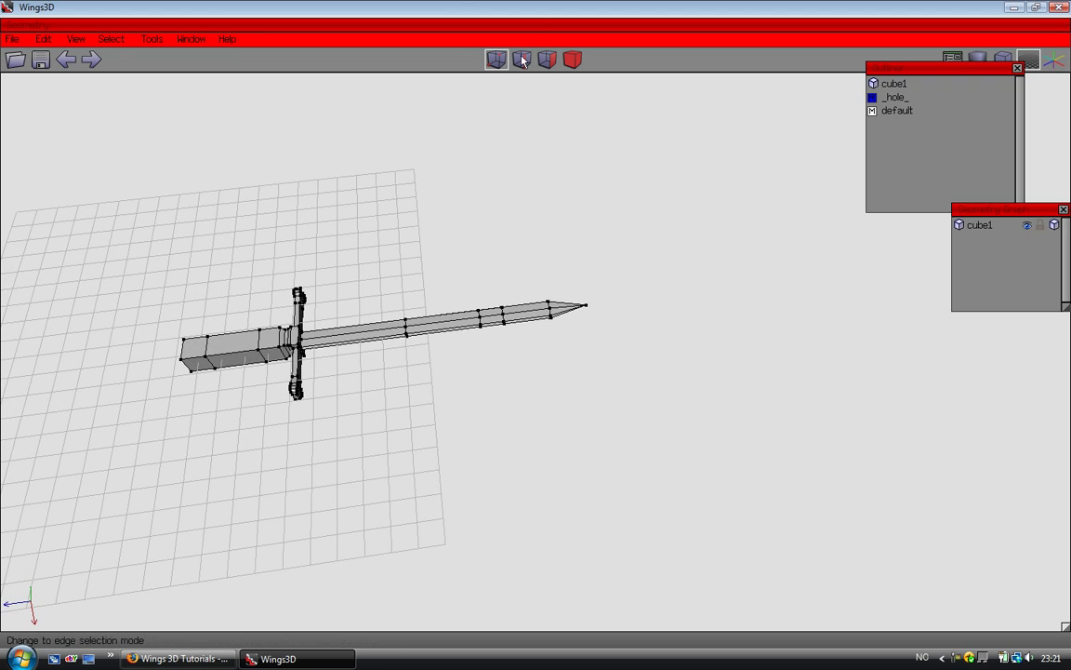
left_click_drag(147, 174, 316, 10, "alt+shift")
left_click_drag(206, 153, 49, 344, "alt")
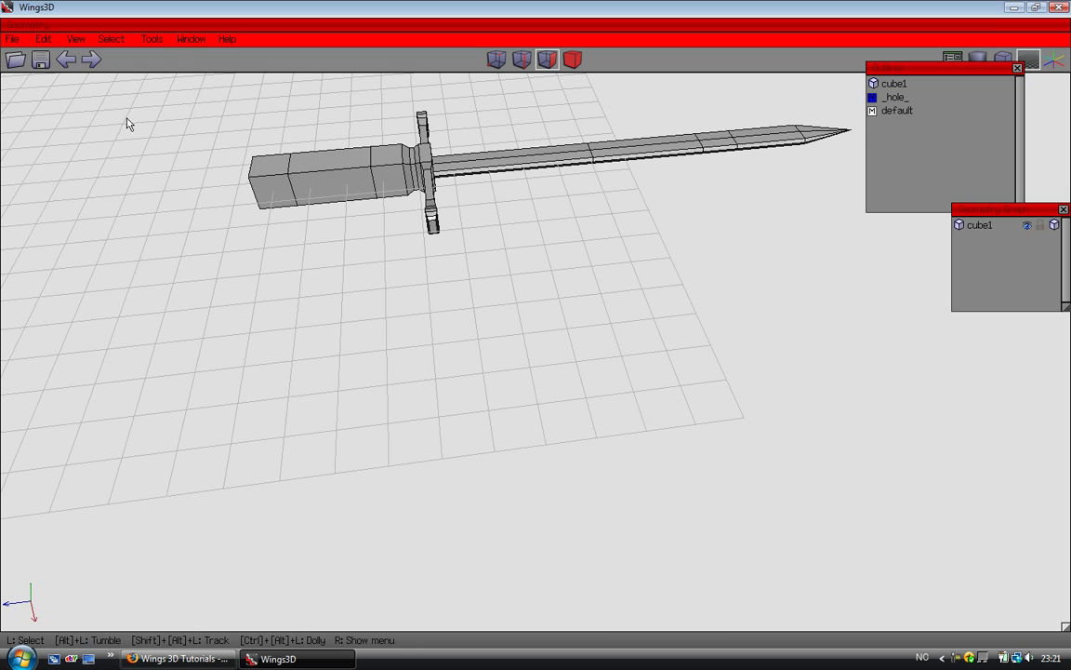
left_click_drag(391, 272, 390, 272)
right_click(302, 277)
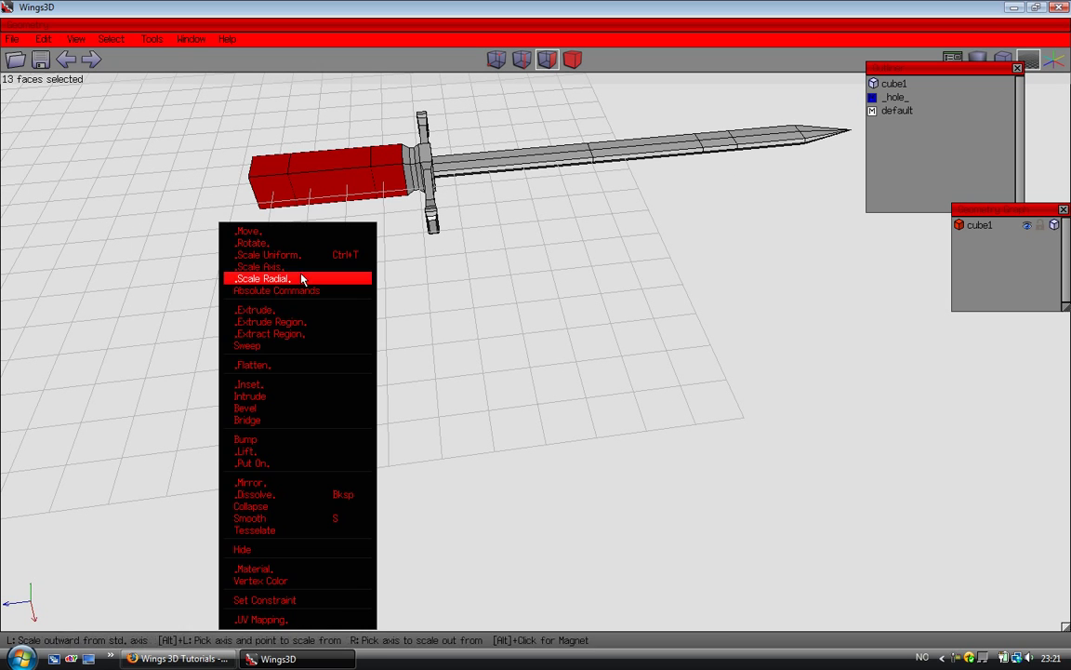
left_click(302, 263)
left_click(274, 271)
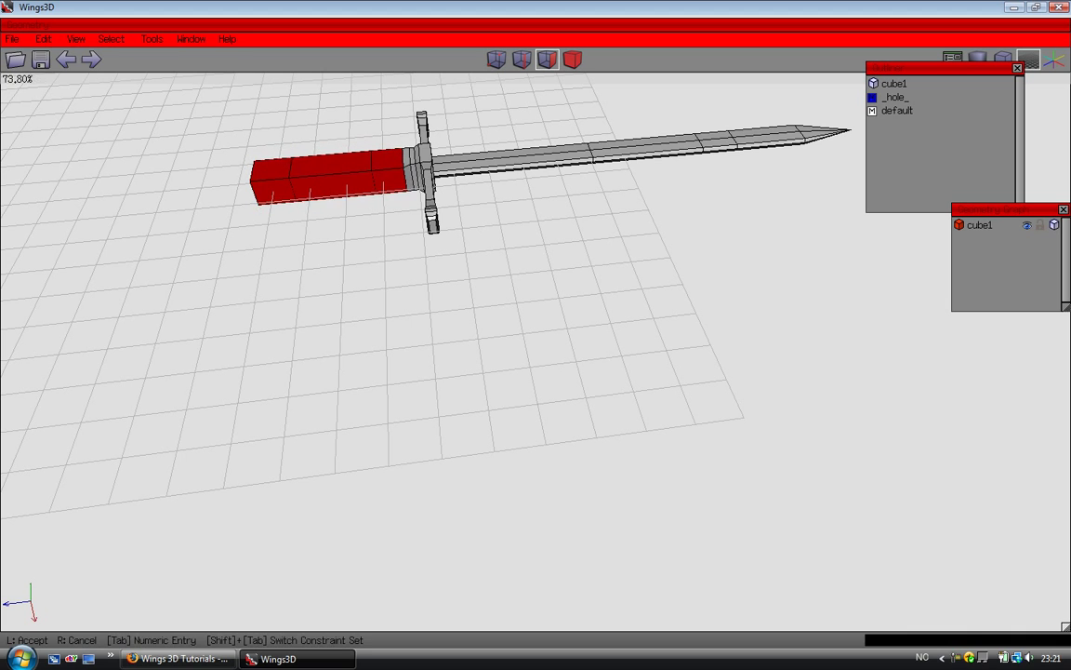
left_click(255, 280)
Step: Slim the selected grip faces with two more single-axis scalings, the last one to about 87%
right_click(251, 270)
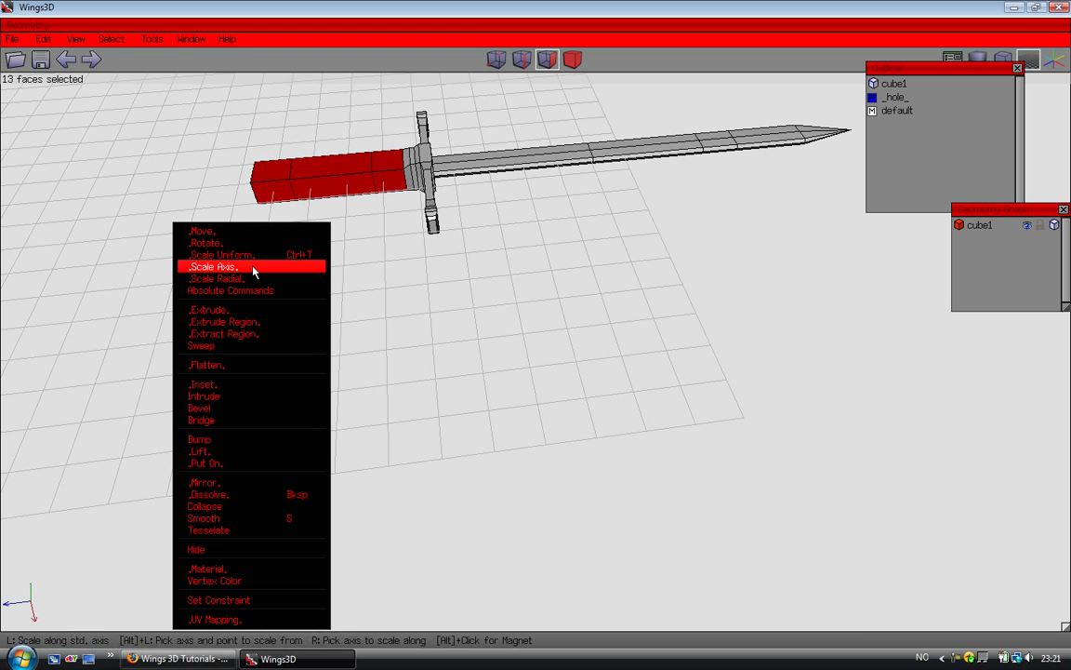
left_click(242, 268)
left_click(244, 289)
left_click(226, 285)
middle_click_drag(226, 285, 199, 289)
right_click(190, 280)
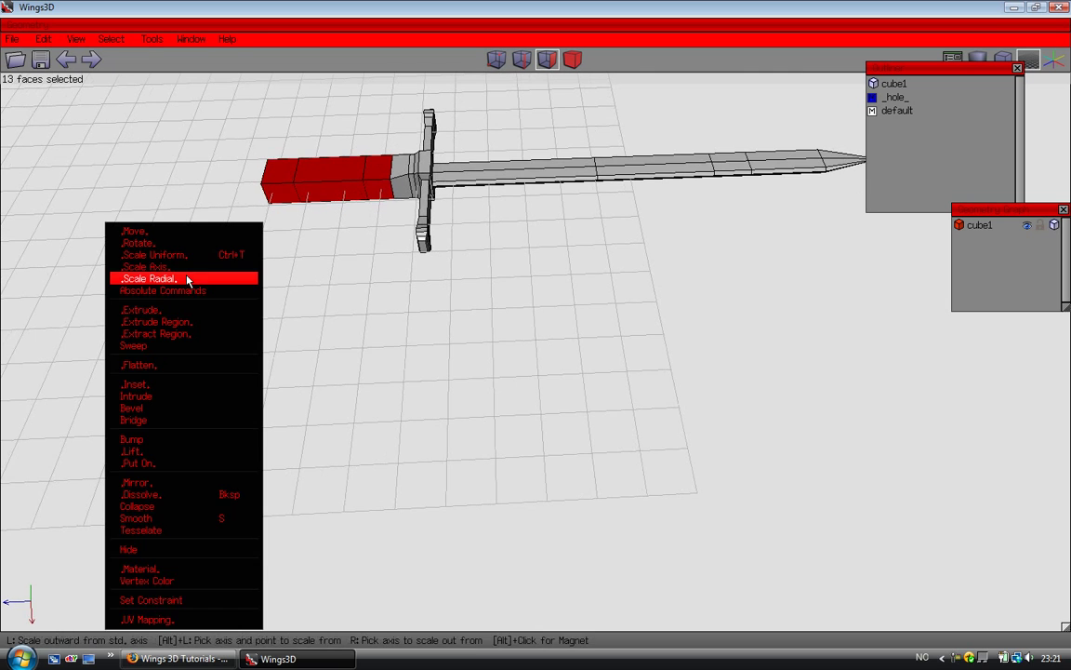
left_click(165, 266)
left_click(167, 268)
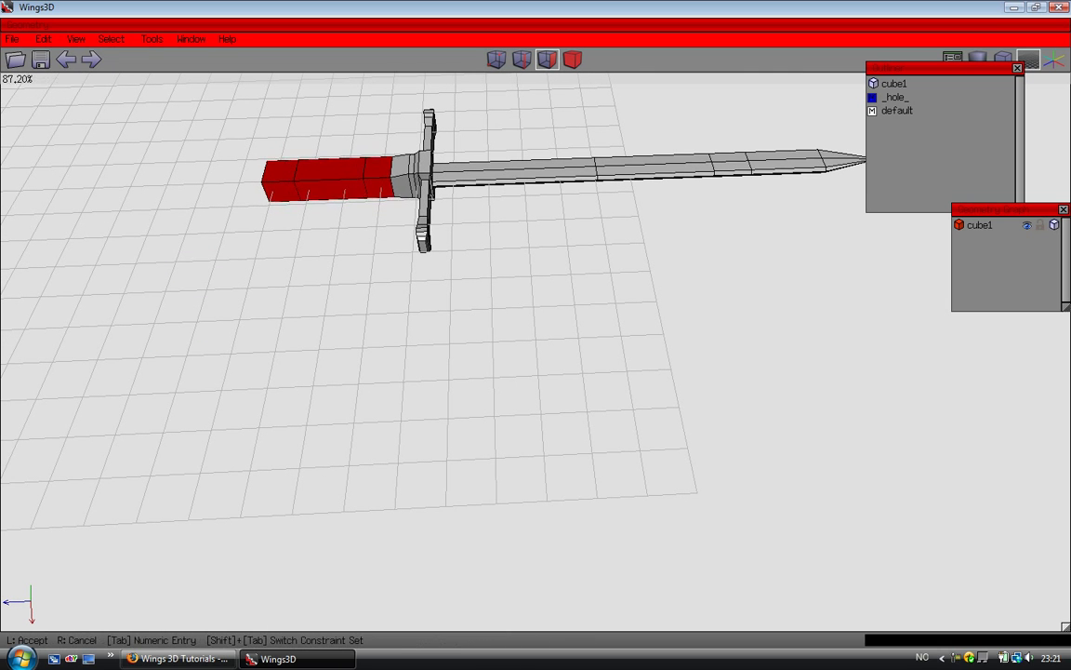
left_click(166, 268)
Step: Select only the five faces of the grip's end segment and scale them down uniformly to about 88%
key("space")
mouse_move(166, 268)
left_mouse_down("alt")
mouse_move(116, 279)
mouse_move(168, 284)
mouse_move(219, 238)
mouse_move(173, 263)
left_mouse_up("alt")
left_click_drag(271, 212, 270, 214)
right_click(232, 225)
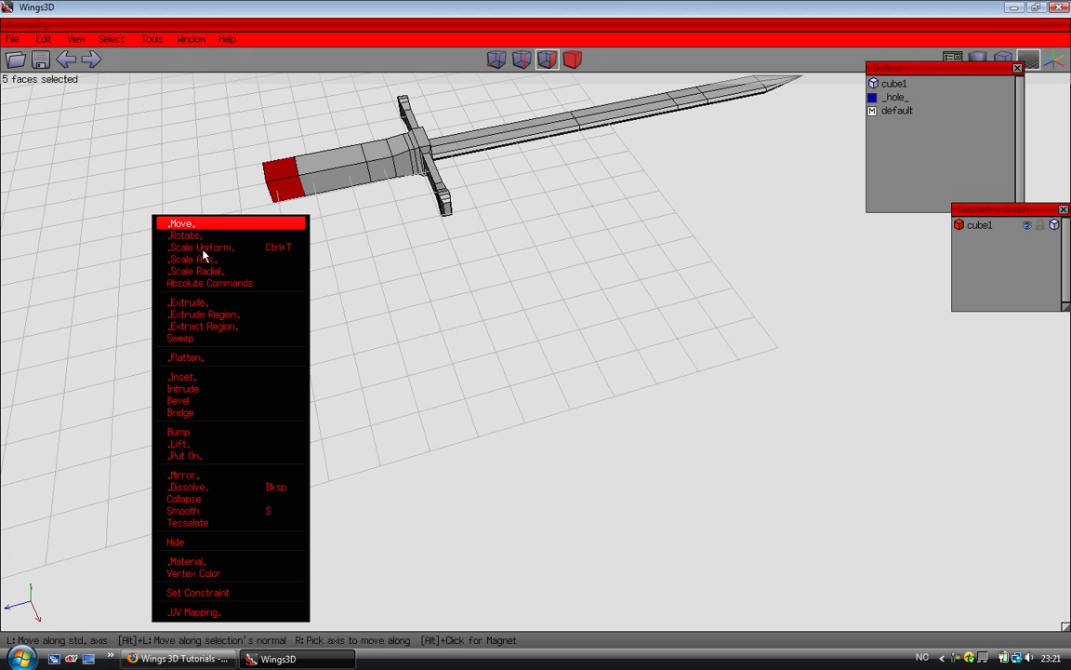
left_click(199, 248)
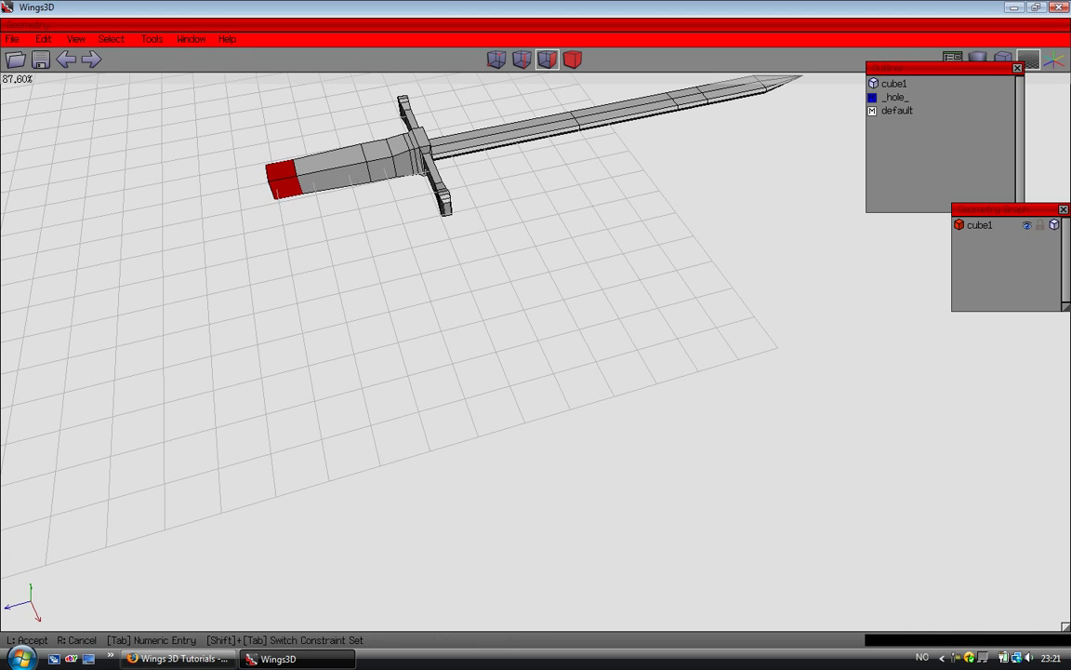
left_click(194, 252)
Step: Select only the grip's rear end face and scale it down slightly to taper the end segment
left_click_drag(119, 247, 76, 174, "alt")
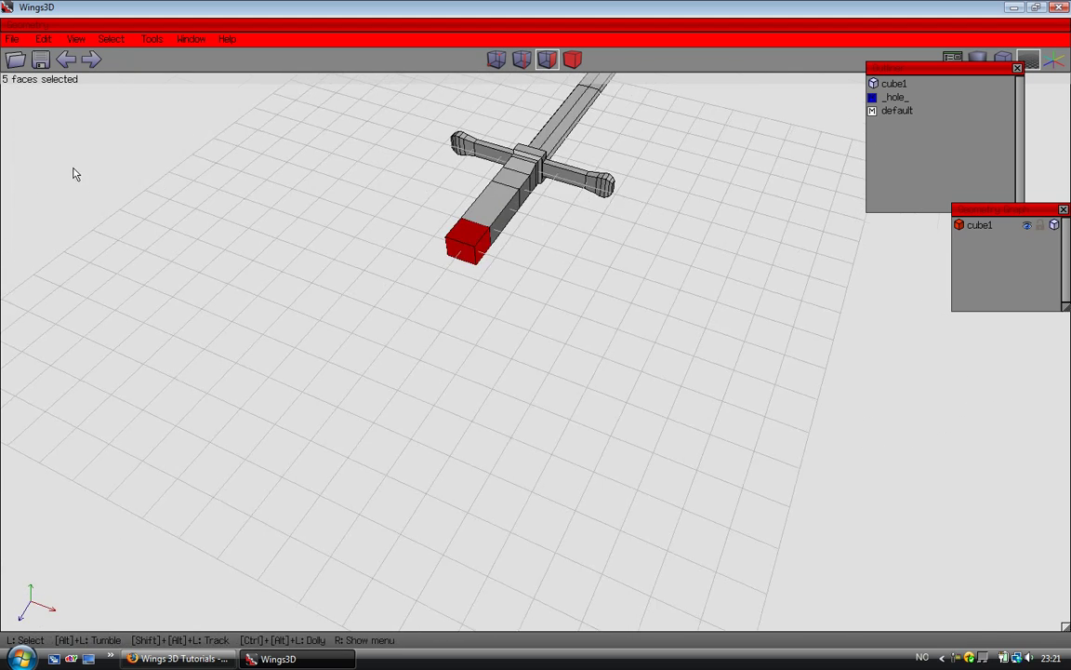
scroll(76, 172, "up", 5)
key("space")
left_click(377, 151)
right_click(359, 158)
left_click(326, 202)
left_click(320, 187)
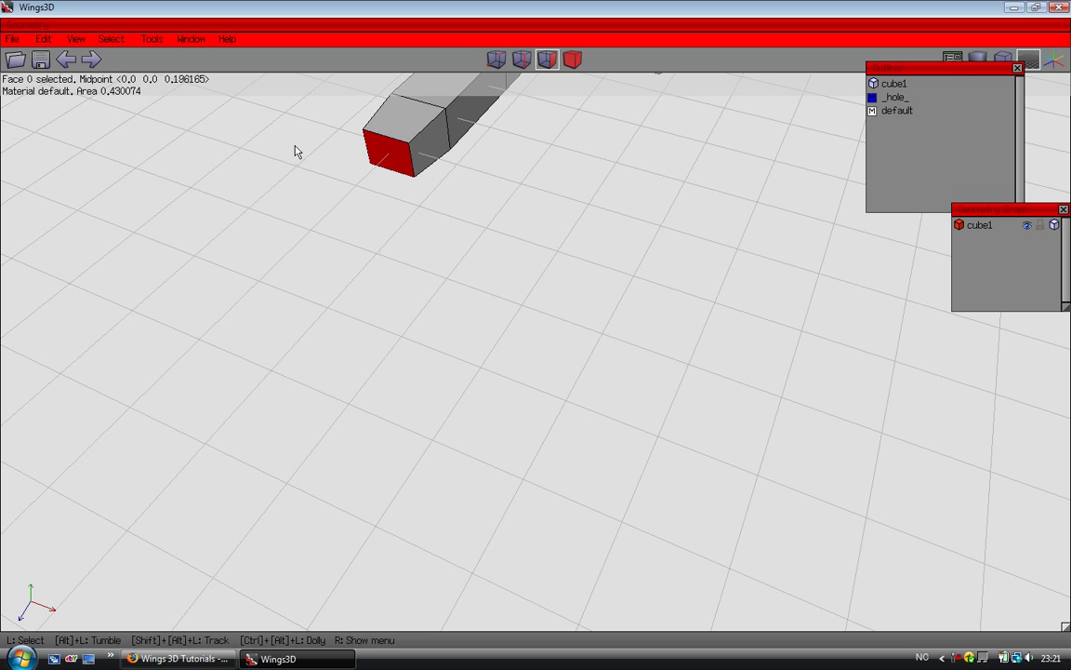
Step: Extrude the grip's end face about 0.12 units along its normal and scale the new face down
right_click(275, 209)
left_click(280, 275)
left_click(275, 269)
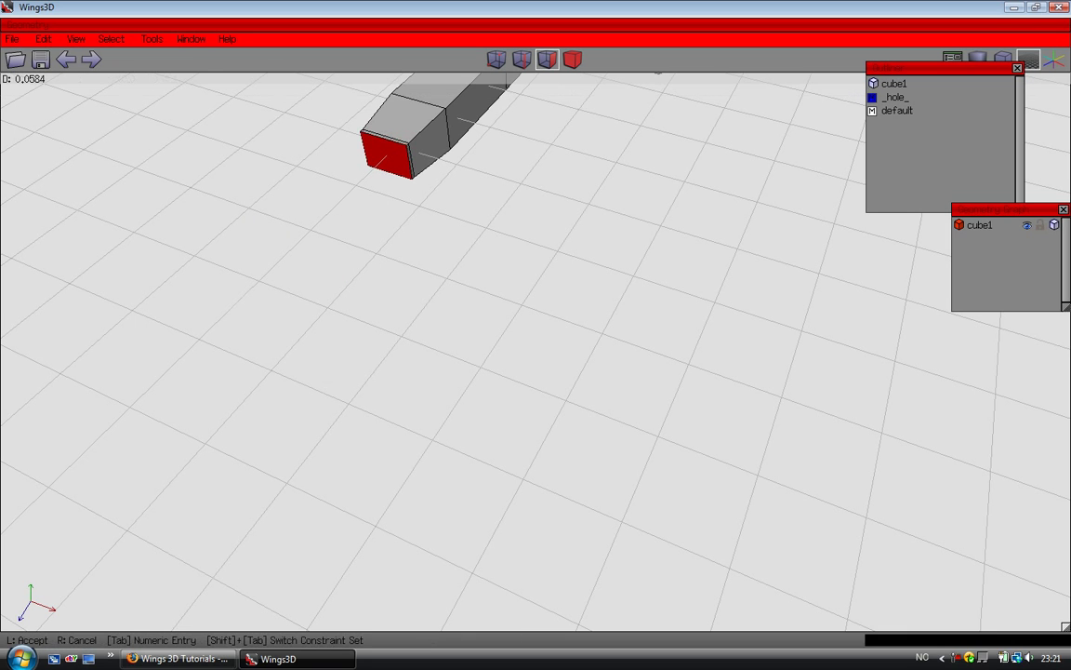
left_click(278, 283)
right_click(267, 277)
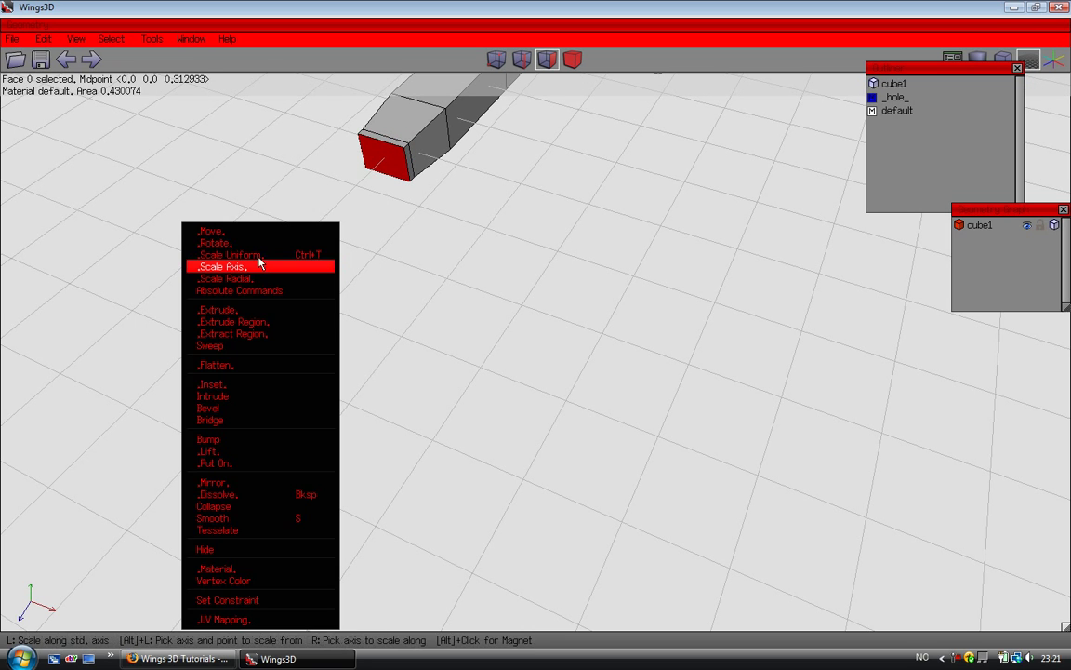
left_click(259, 266)
left_click(258, 266)
Step: Extrude the grip's end face another 0.1 units or so and scale it down to about 6% to close the pommel
right_click(259, 266)
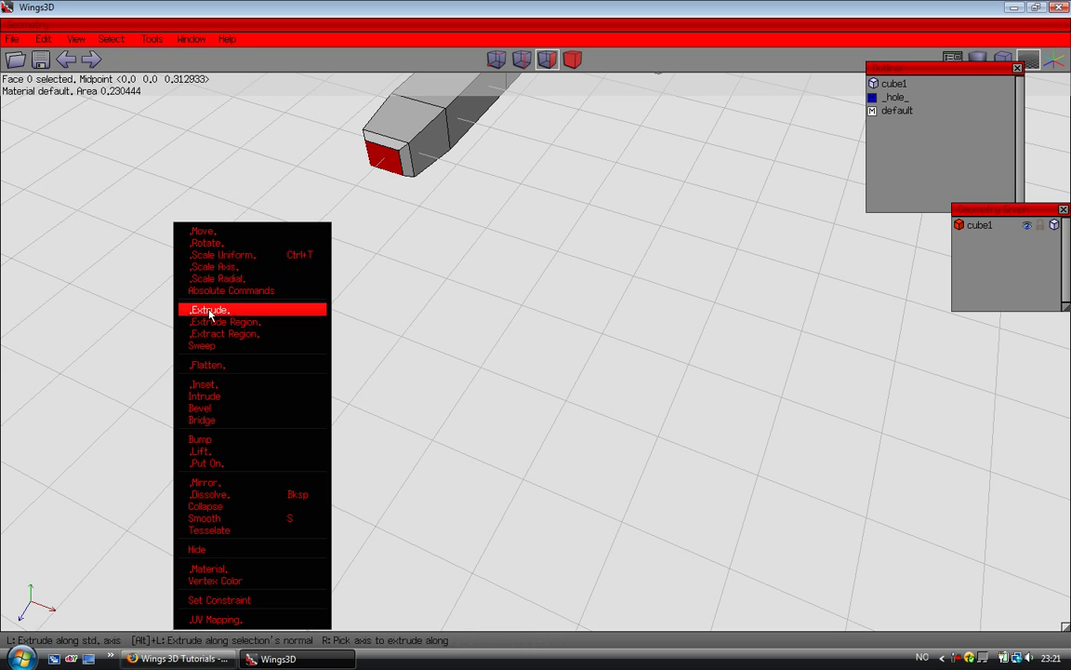
left_click(248, 306)
left_click(243, 306)
left_click(218, 310)
right_click(216, 307)
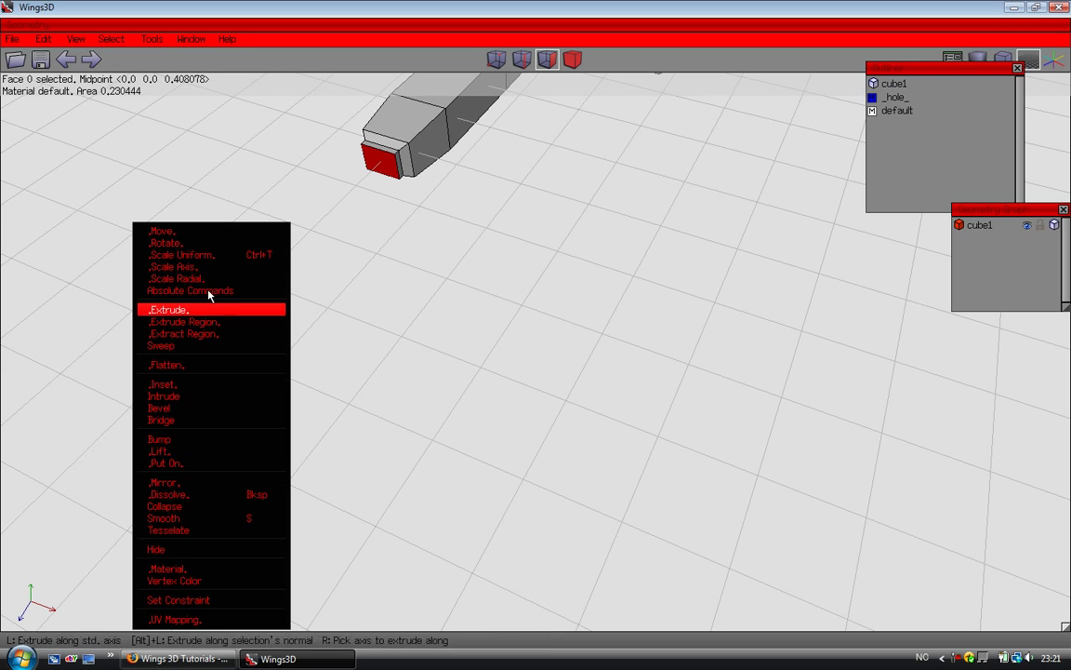
left_click(207, 256)
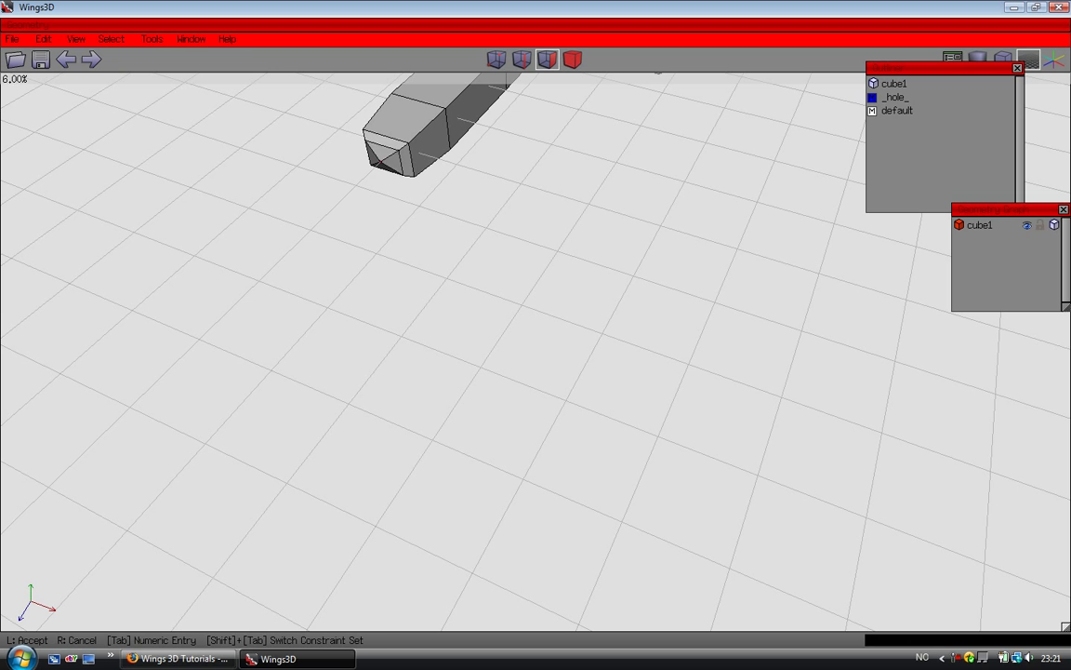
left_click(304, 270)
key("space")
scroll(325, 275, "down", 5)
left_click_drag(376, 285, 102, 286, "alt")
scroll(377, 292, "up", 5)
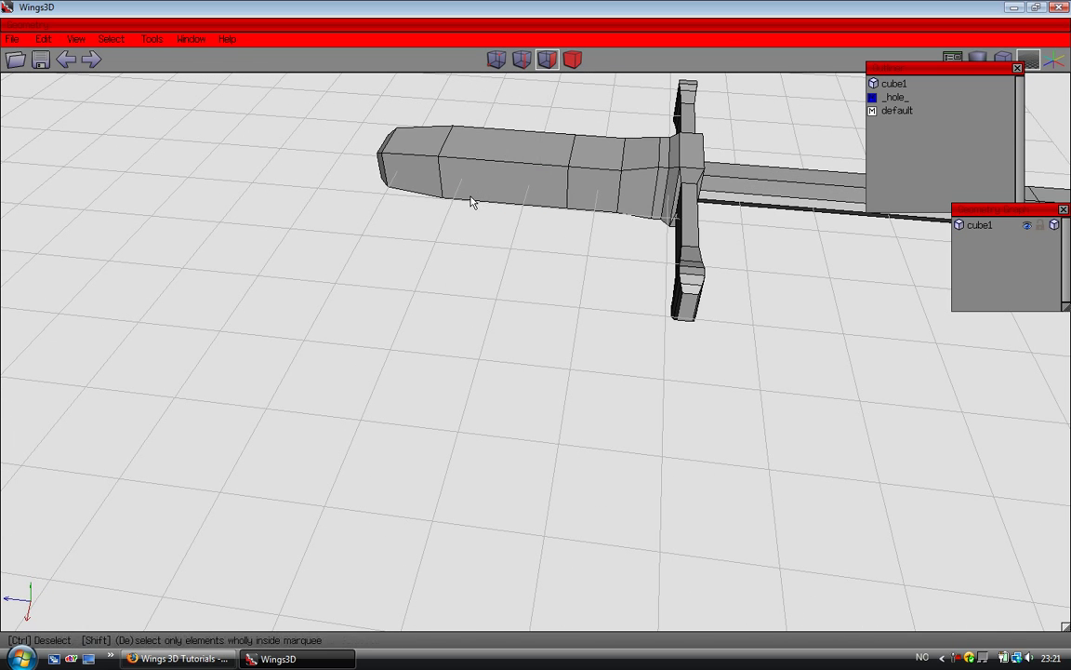
left_click_drag(479, 234, 478, 230)
right_click(313, 246)
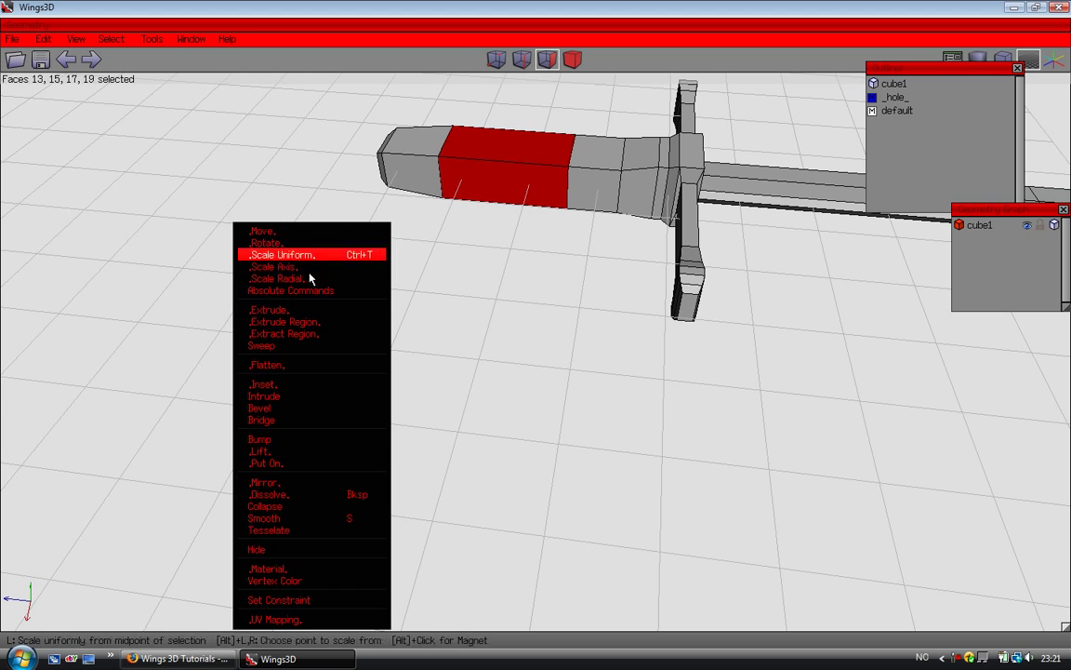
left_click(488, 253)
key("space")
left_click(496, 185)
key("space")
Step: Select the two opposite side faces of the grip's middle segment and scale them down uniformly to about 68%
left_click(456, 167)
left_click_drag(456, 167, 402, 252, "alt")
left_click(398, 243)
right_click(433, 219)
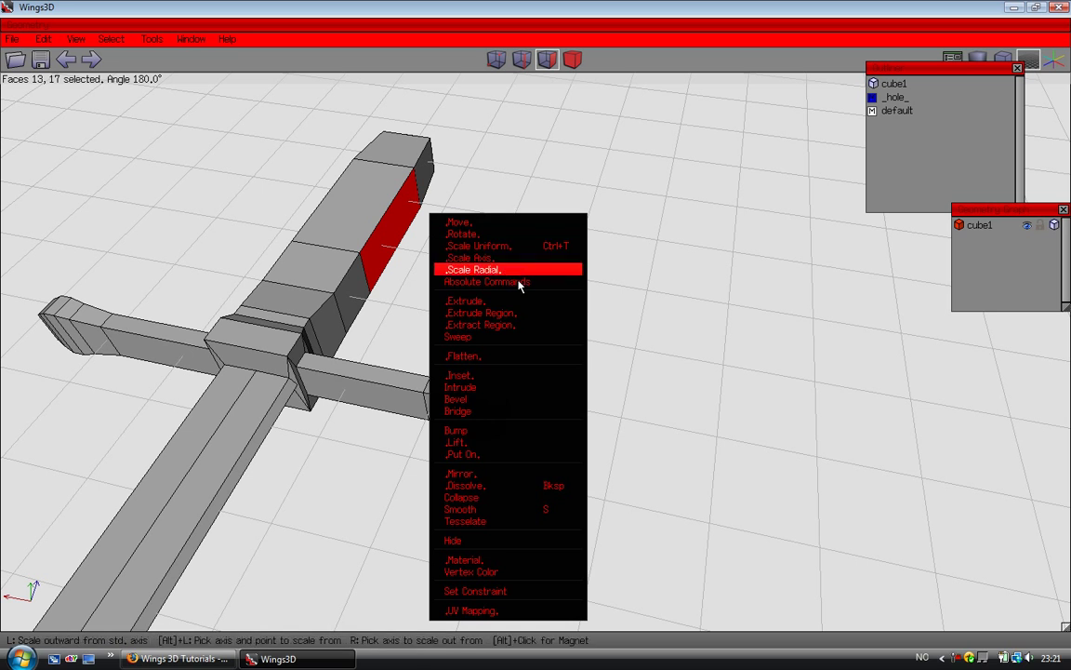
left_click(521, 247)
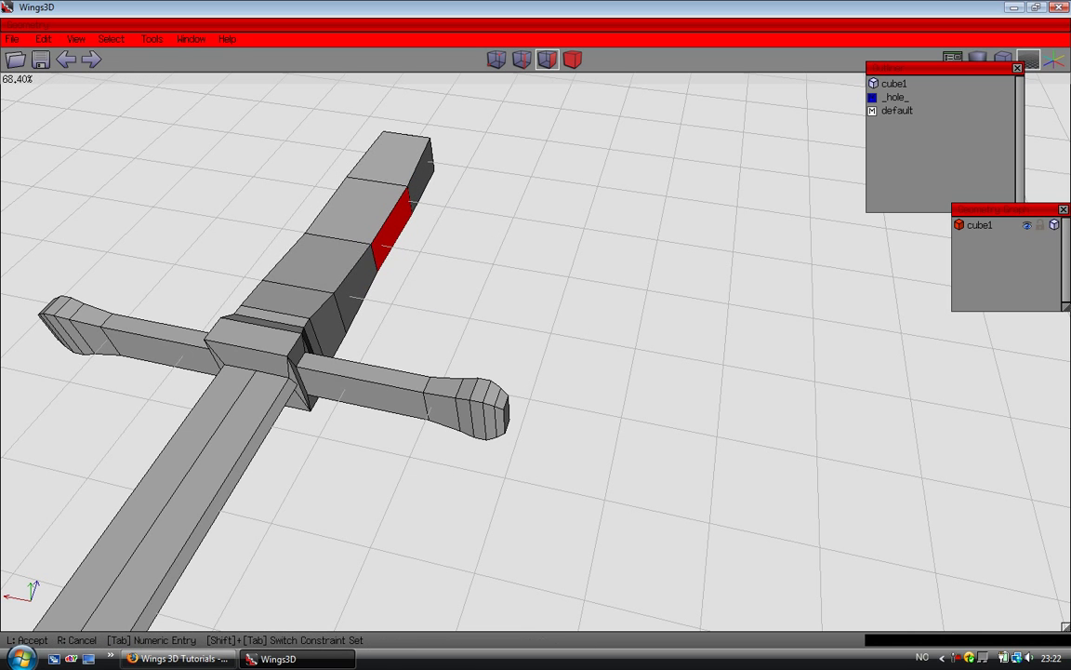
left_click(251, 299)
key("space")
Step: Select the four faces of the grip segment just ahead of the middle one and scale them along one axis to about 85%
left_click_drag(251, 299, 493, 126, "alt")
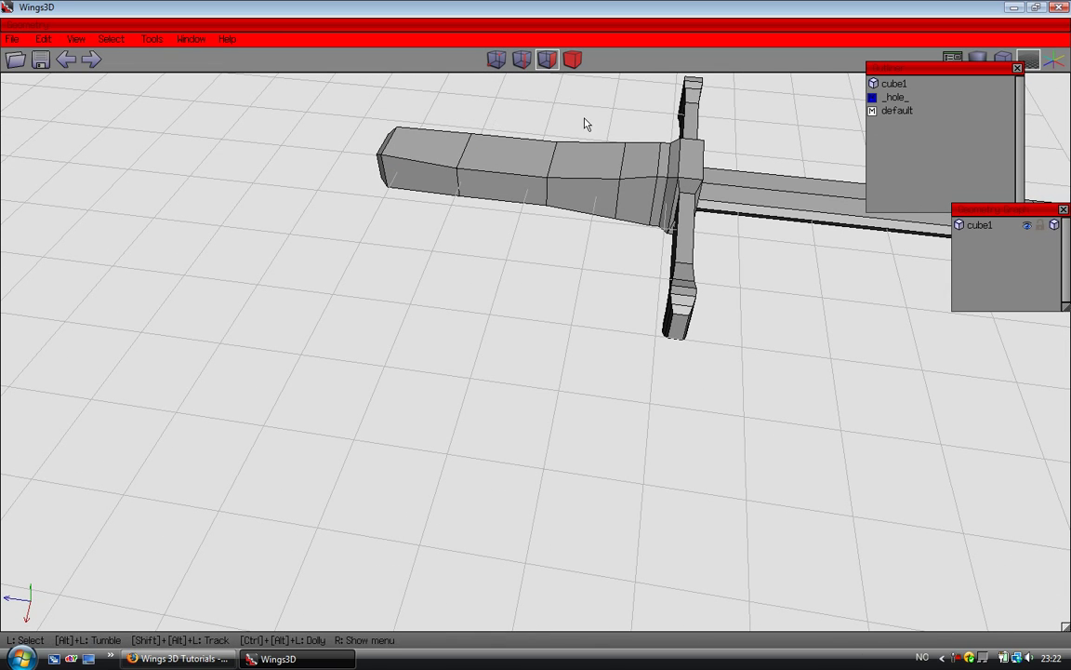
left_click_drag(569, 235, 565, 237)
right_click(560, 239)
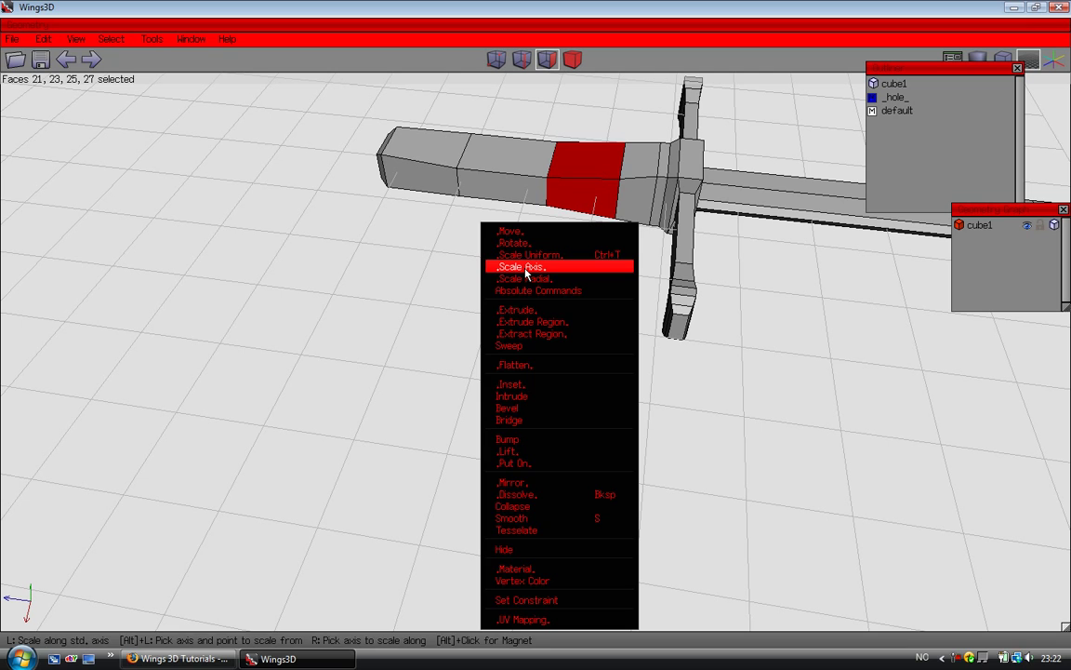
left_click(525, 267)
left_click(524, 264)
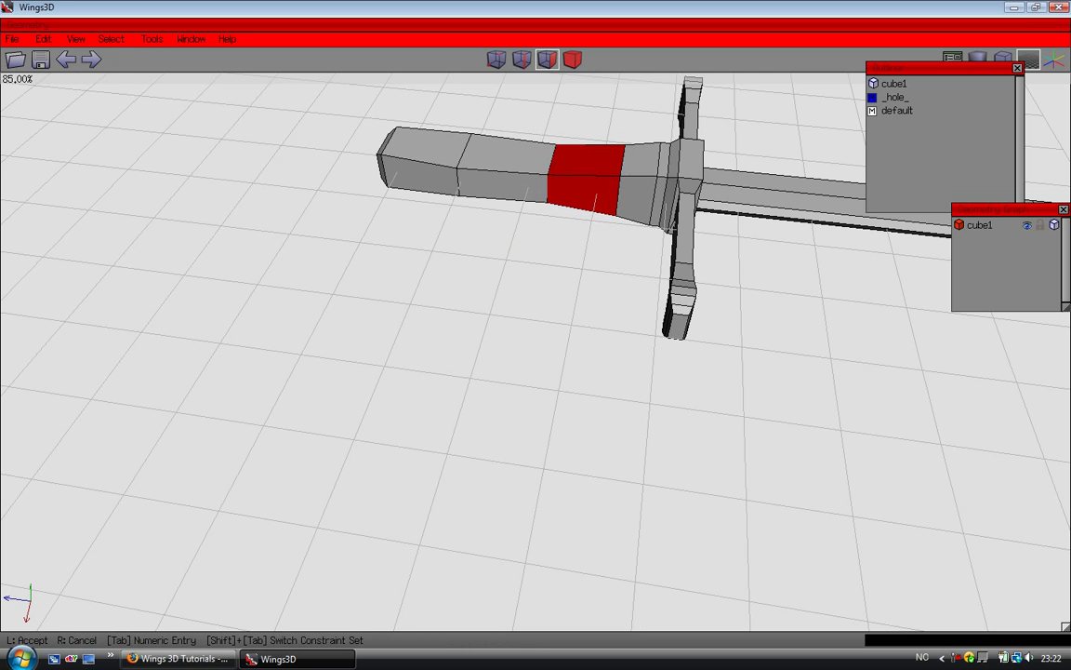
left_click(524, 264)
key("space")
Step: Switch to body selection and inspect the whole sword from several angles
left_click_drag(524, 265, 483, 274, "alt")
scroll(502, 326, "down", 5)
left_click(571, 59)
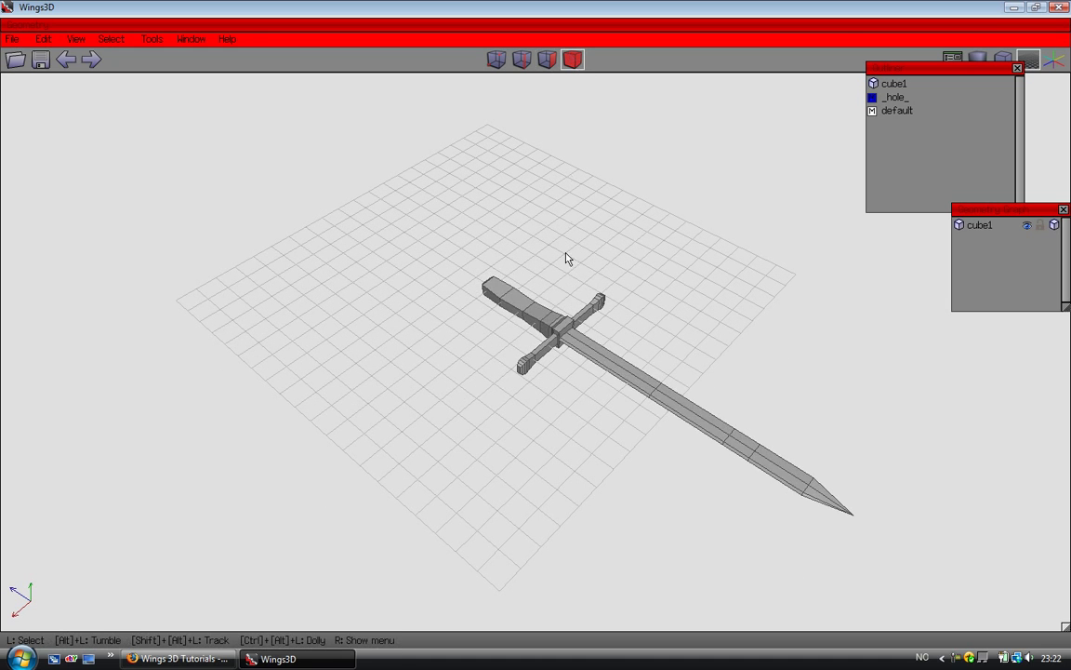
left_click(508, 289)
key("space")
left_click_drag(507, 251, 467, 213, "alt")
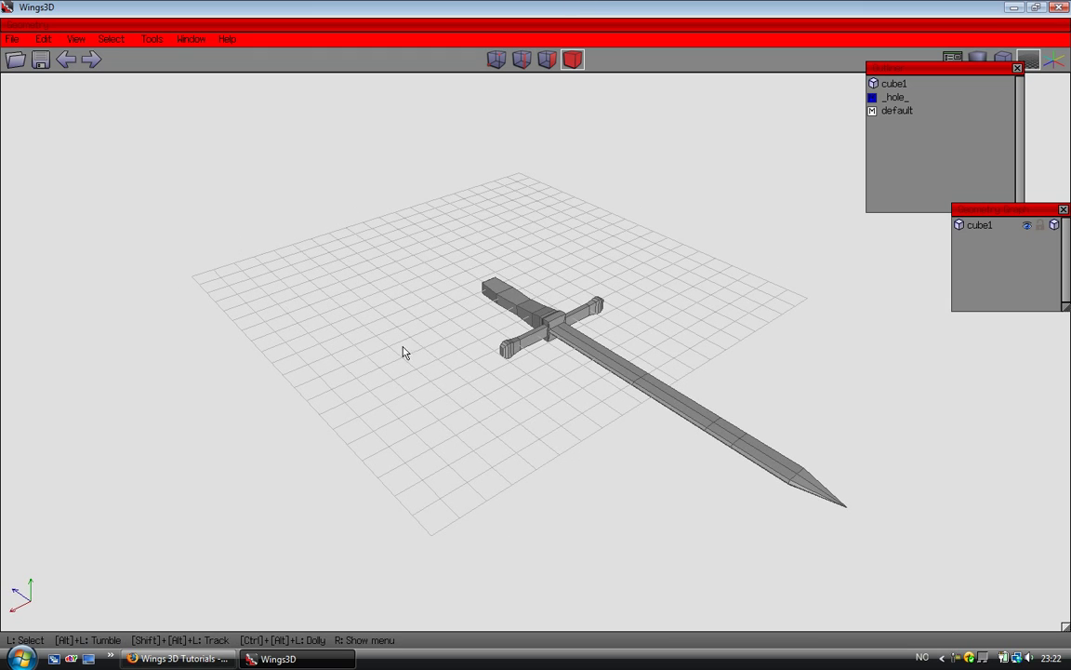
mouse_move(447, 381)
left_mouse_down("alt")
mouse_move(440, 406)
mouse_move(502, 437)
mouse_move(535, 382)
mouse_move(474, 400)
mouse_move(528, 352)
mouse_move(465, 402)
mouse_move(480, 361)
mouse_move(440, 391)
left_mouse_up("alt")
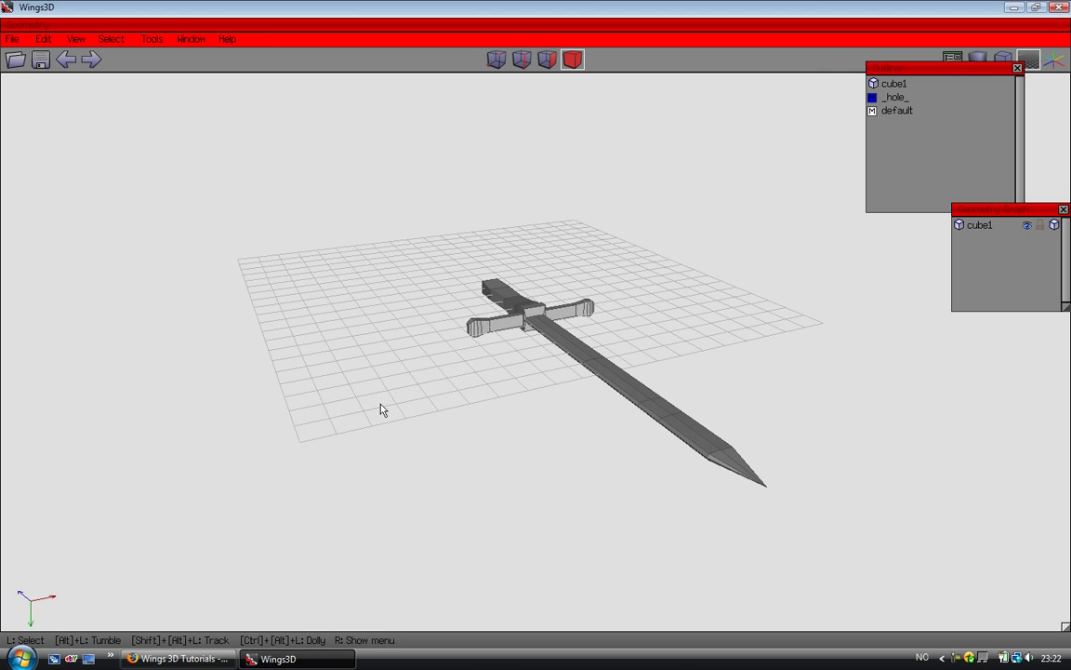